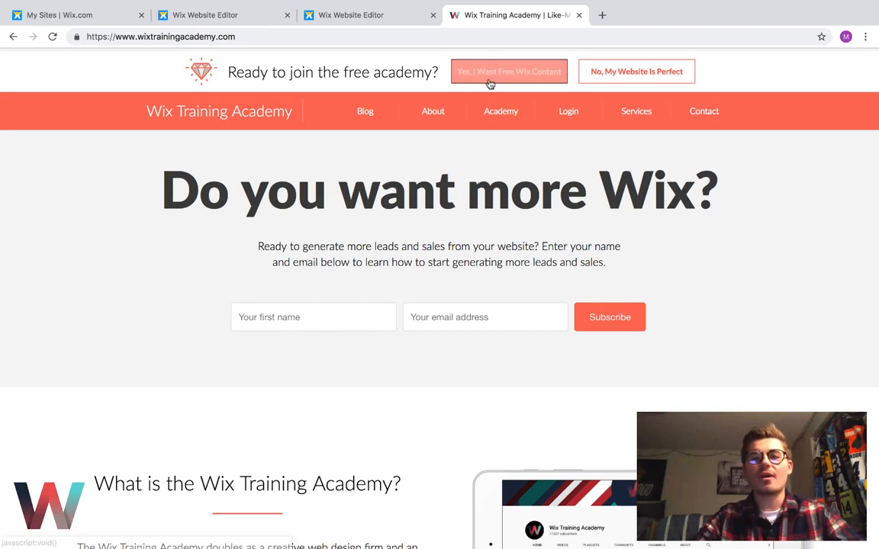
# - Switch to the Wix editor, closing its duplicate tab, and expand the Stores database in the site structure
pyautogui.click(336, 15)
pyautogui.click(225, 22)
pyautogui.click(287, 16)
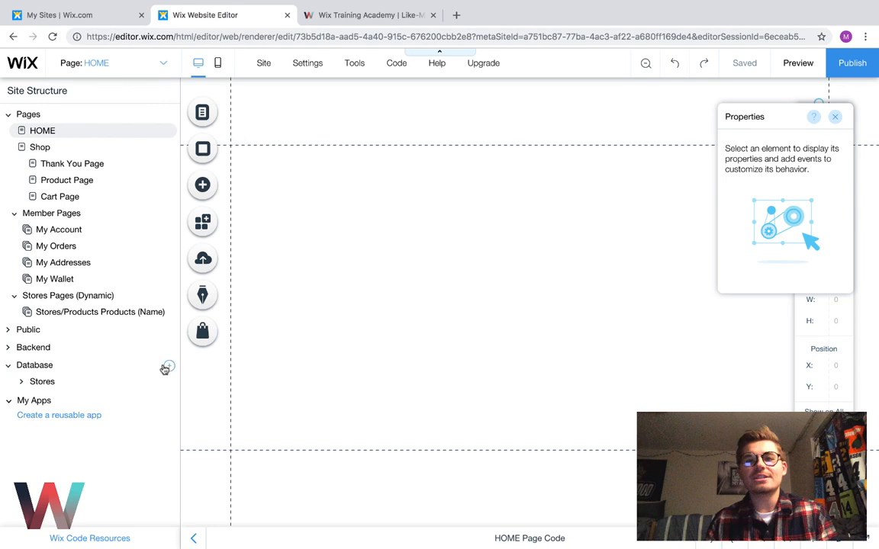
pyautogui.click(72, 384)
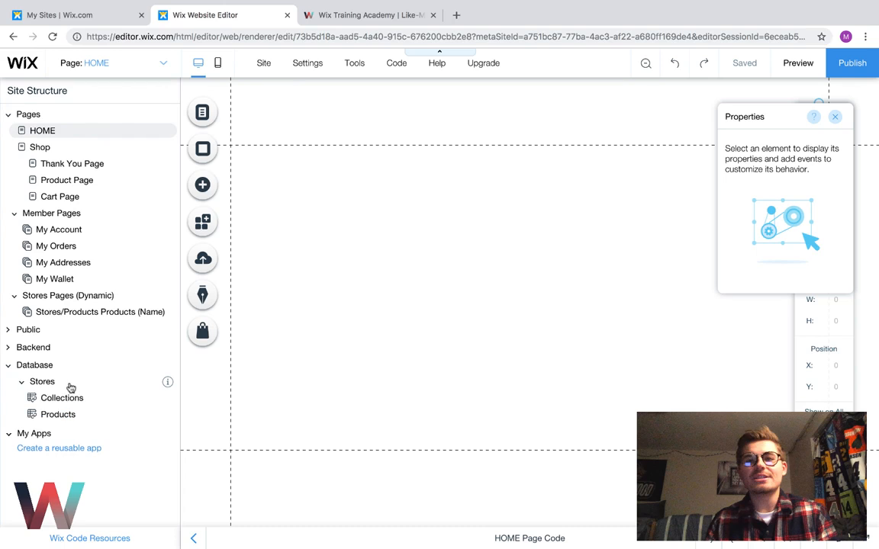
# - Check the Wix Code developer tools option for the site
pyautogui.click(192, 538)
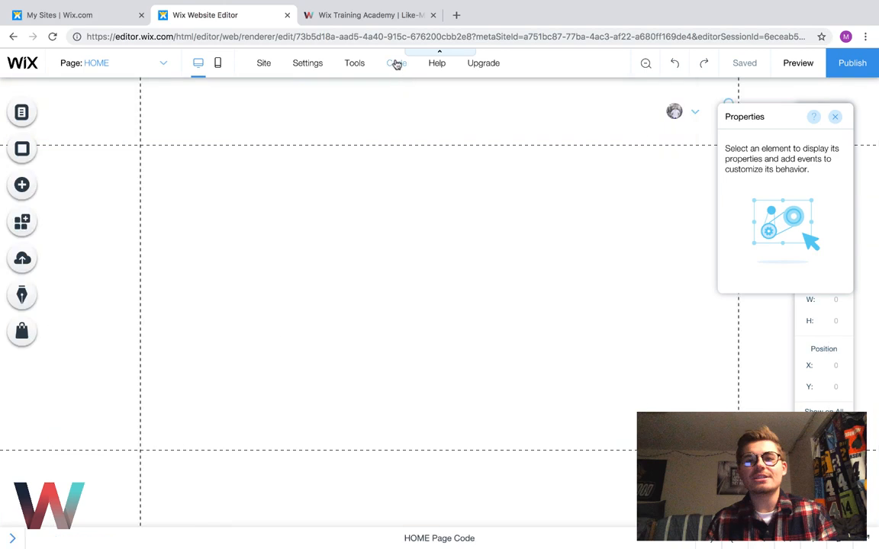
pyautogui.moveTo(397, 65)
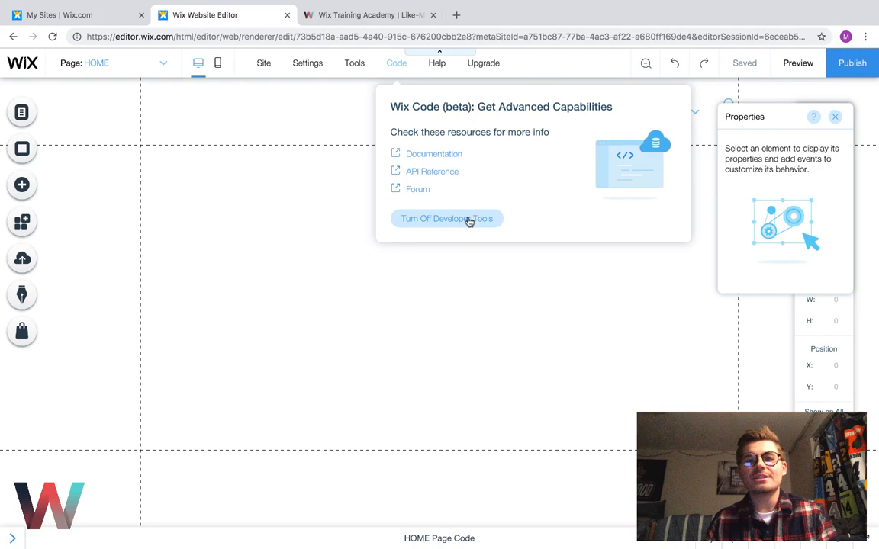
pyautogui.click(12, 538)
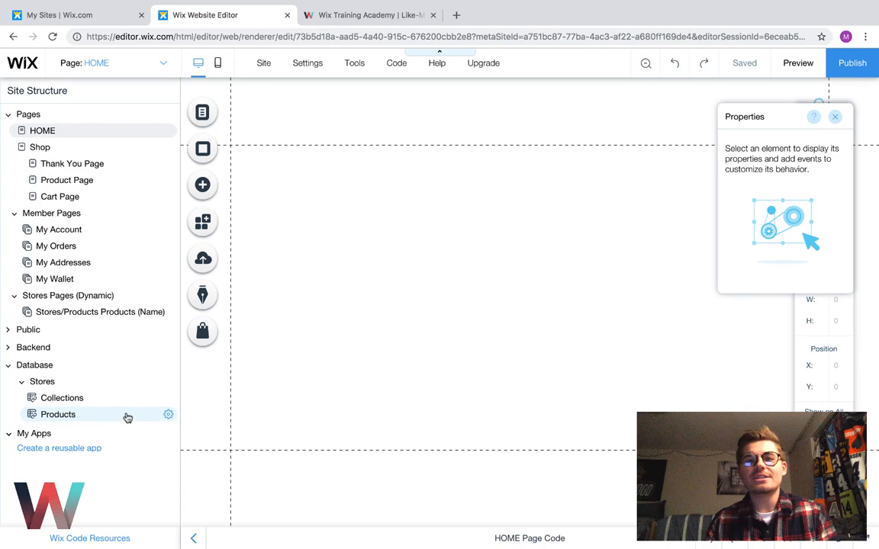
# - Review the Item Page type and URL setup for adding a dynamic page from the Products collection
pyautogui.click(168, 417)
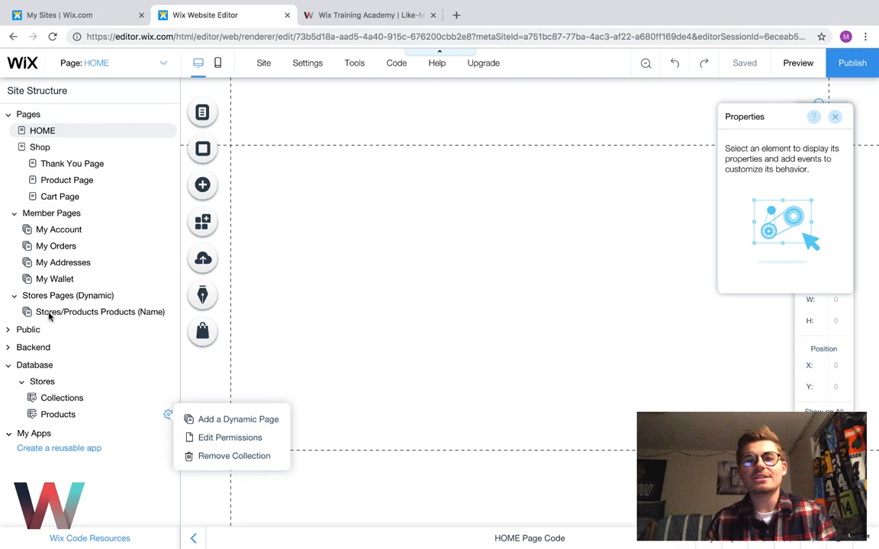
pyautogui.click(231, 421)
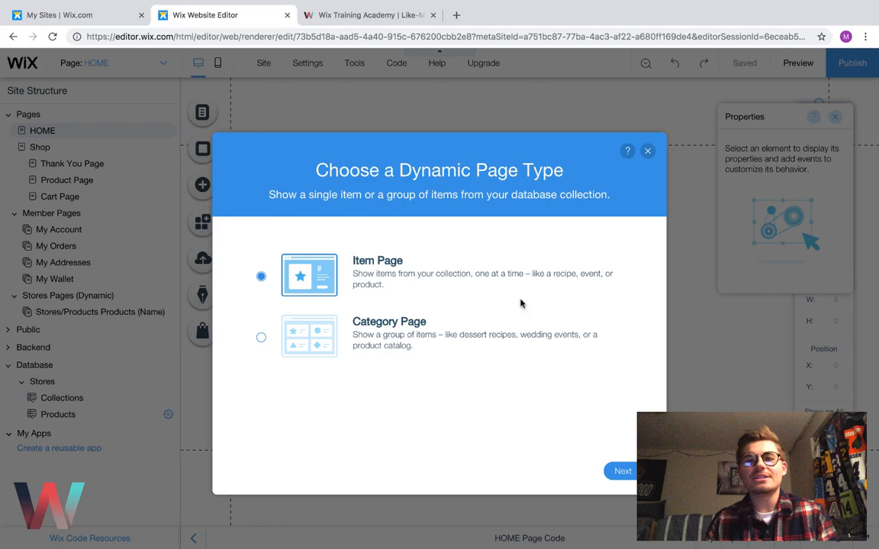
pyautogui.click(624, 471)
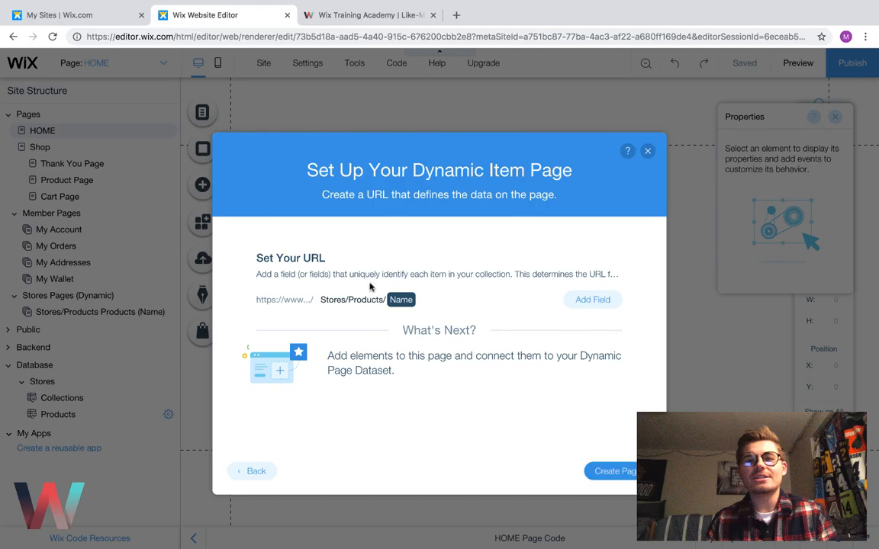
pyautogui.click(647, 153)
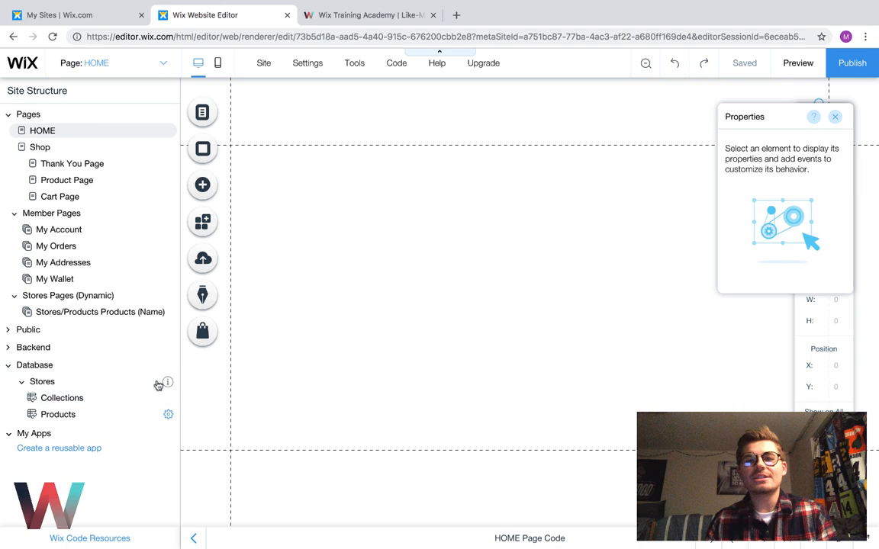
# - Add a Heading 3 text element at X 0, Y 129 on the home page and stretch it across the content width
pyautogui.click(194, 542)
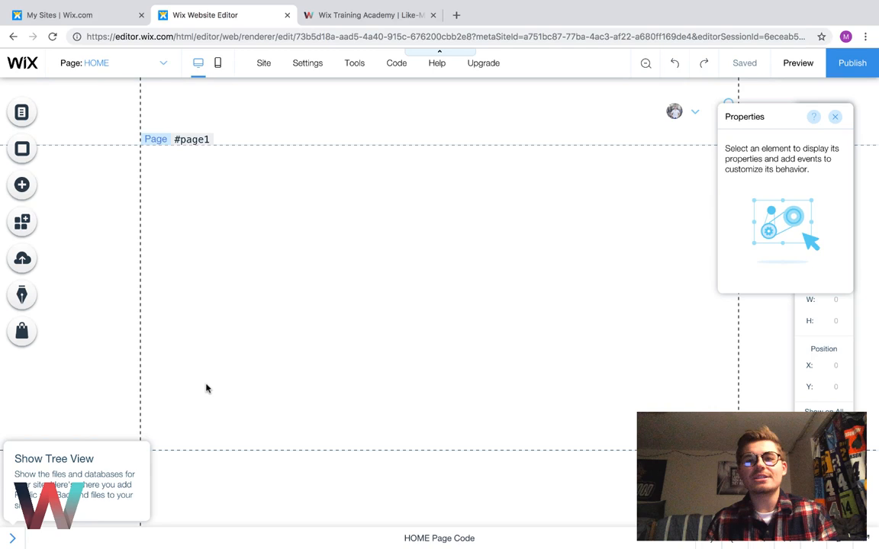
pyautogui.click(27, 190)
pyautogui.moveTo(65, 131)
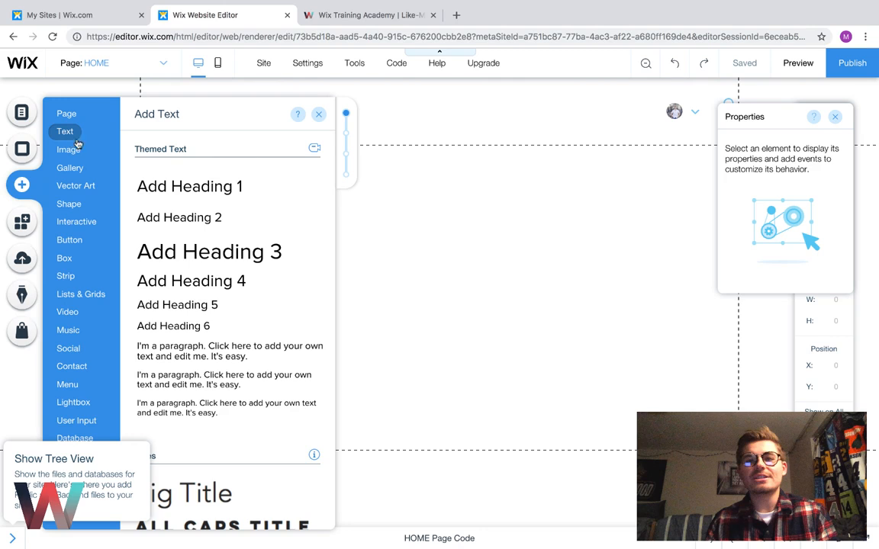
pyautogui.click(169, 248)
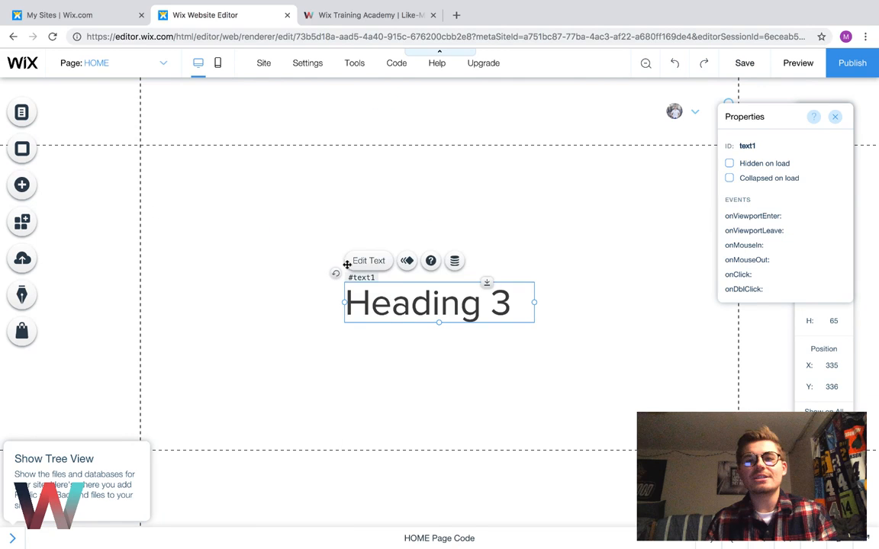
pyautogui.moveTo(348, 264); pyautogui.dragTo(145, 140)
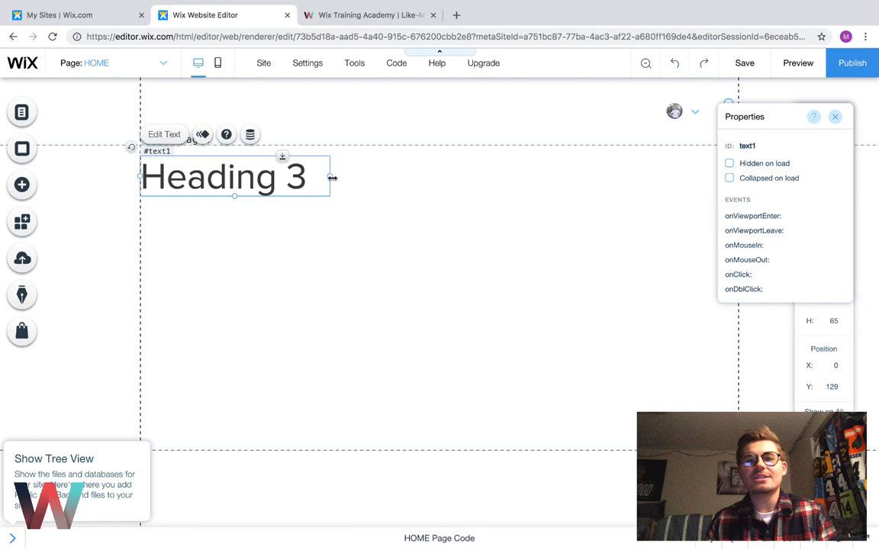
pyautogui.moveTo(332, 178); pyautogui.dragTo(740, 210)
# - Format the heading in Lato Black at 45 px with centered alignment
pyautogui.doubleClick(432, 176)
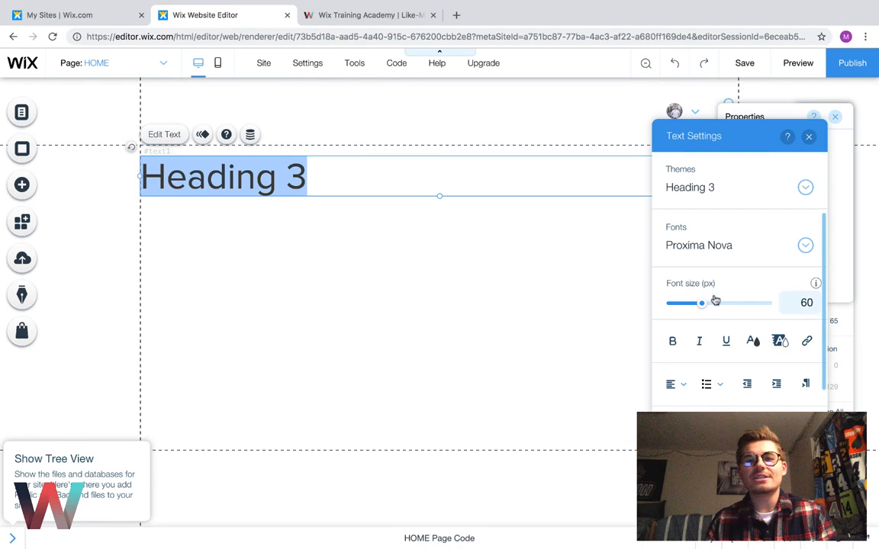
pyautogui.moveTo(715, 300); pyautogui.dragTo(693, 305)
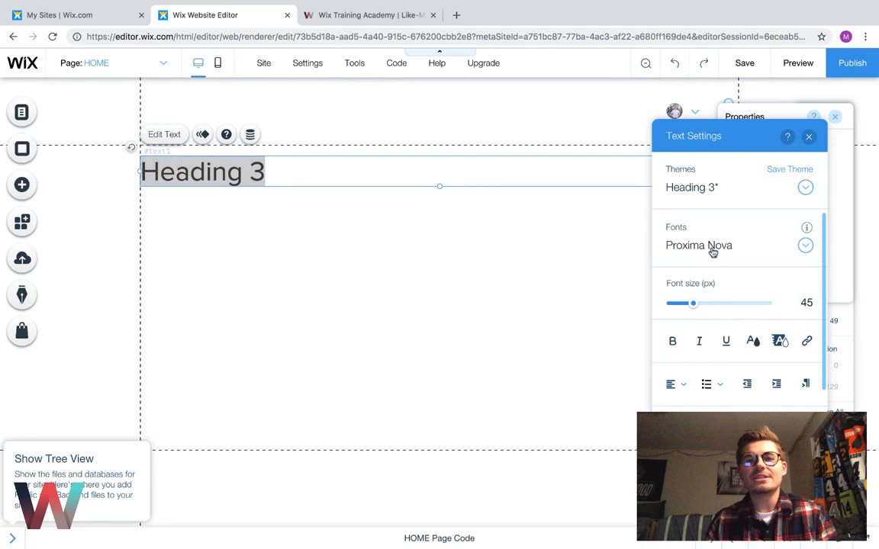
pyautogui.click(712, 253)
pyautogui.scroll(15, 714, 309)
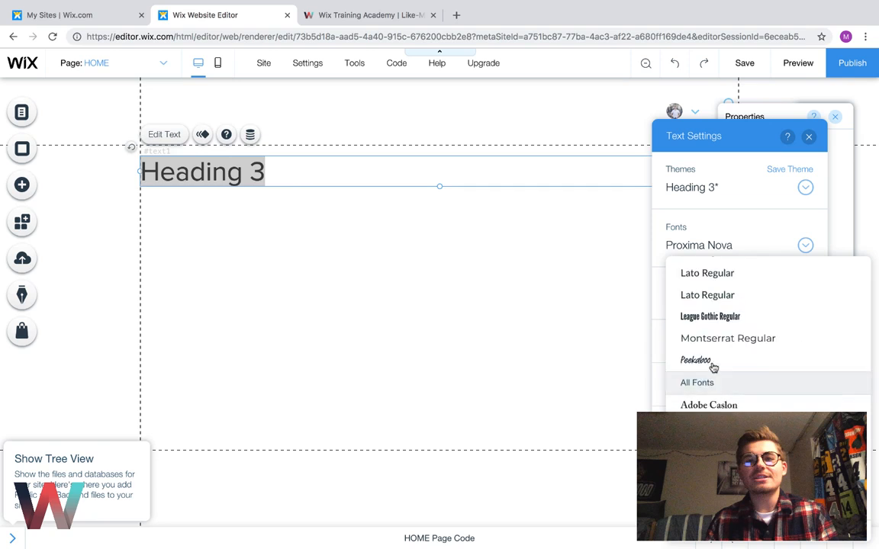
pyautogui.scroll(5, 713, 366)
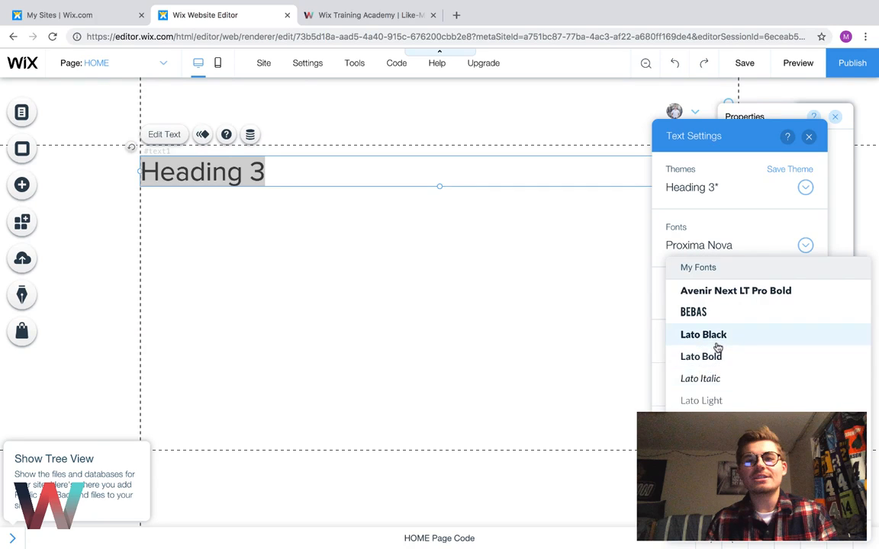
pyautogui.click(717, 345)
pyautogui.click(672, 384)
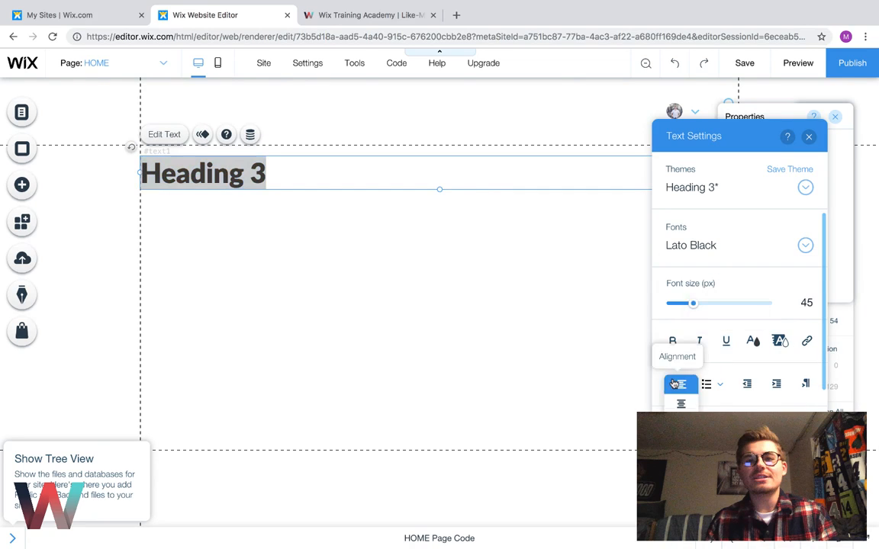
pyautogui.click(681, 404)
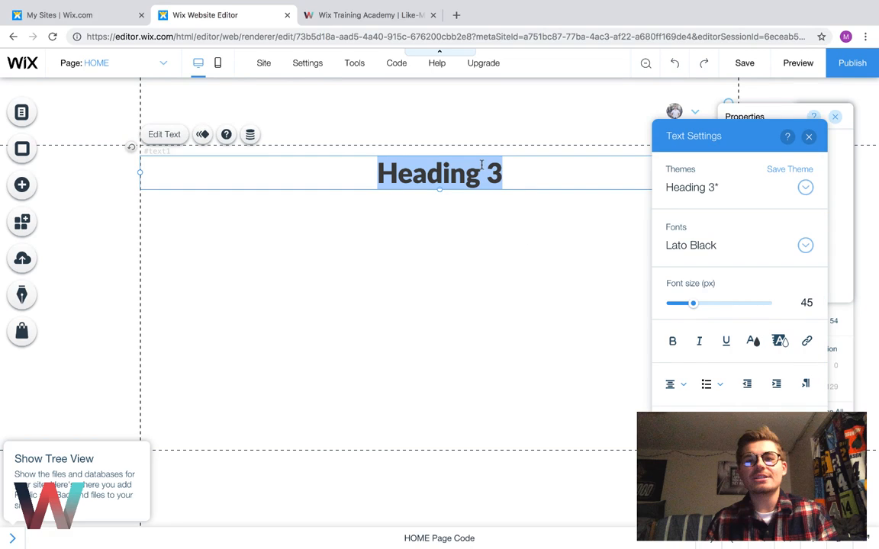
# - Replace the heading text with "Product Title" and shift the heading slightly down to about Y 138
pyautogui.press('BackSpace')
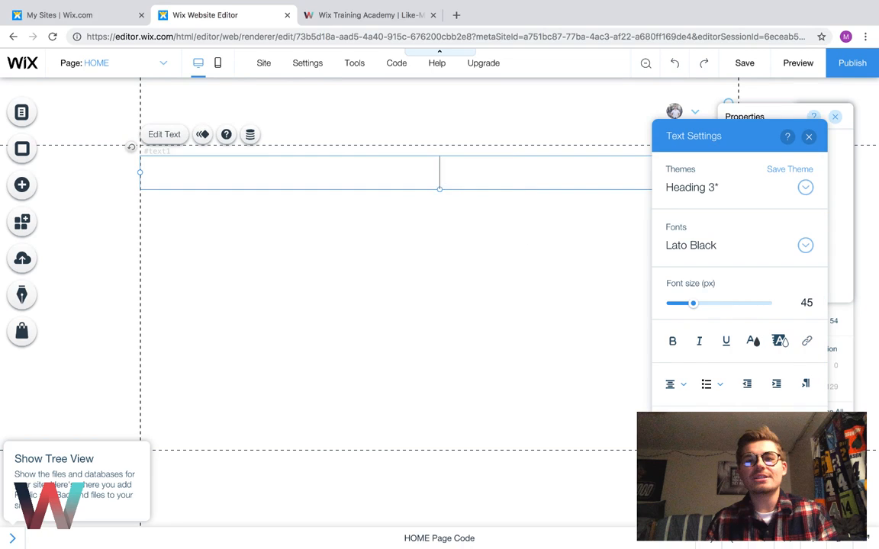
pyautogui.write('Product ')
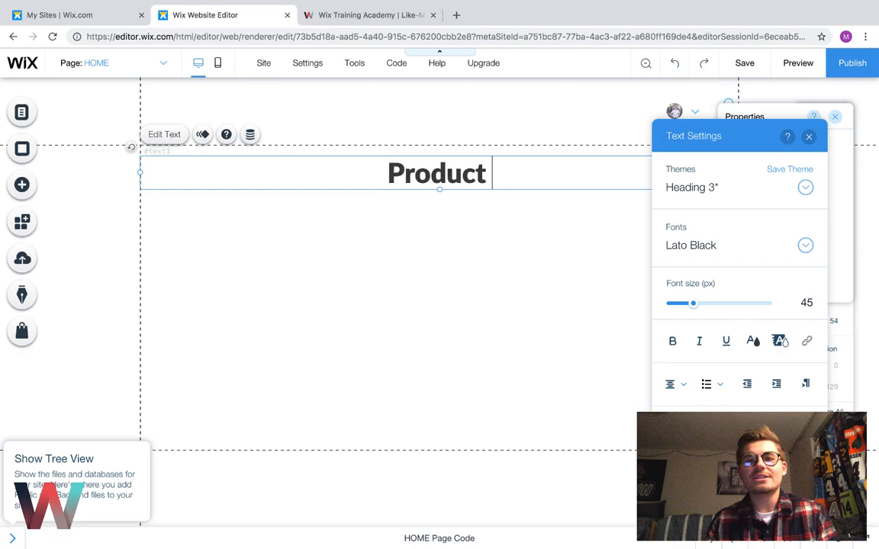
pyautogui.write('Titler')
pyautogui.press('BackSpace')
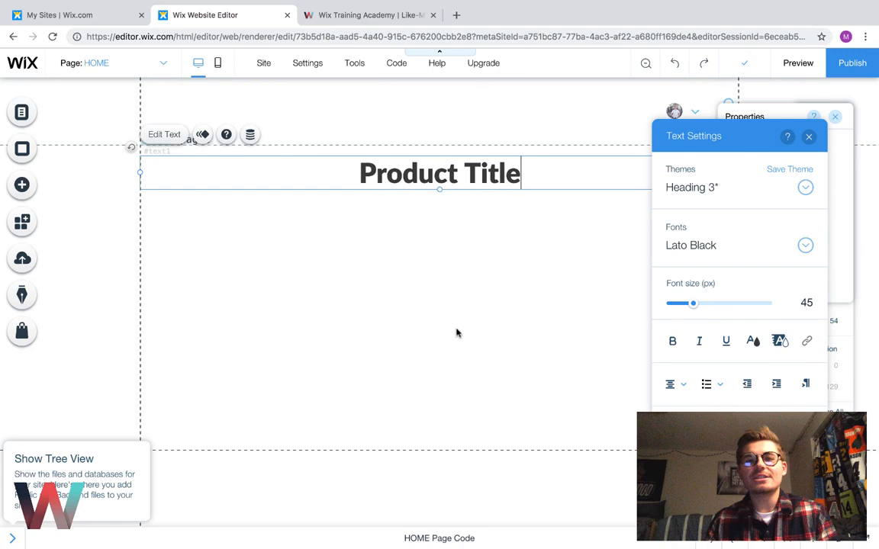
pyautogui.click(483, 207)
pyautogui.click(455, 182)
pyautogui.moveTo(455, 182); pyautogui.dragTo(455, 189)
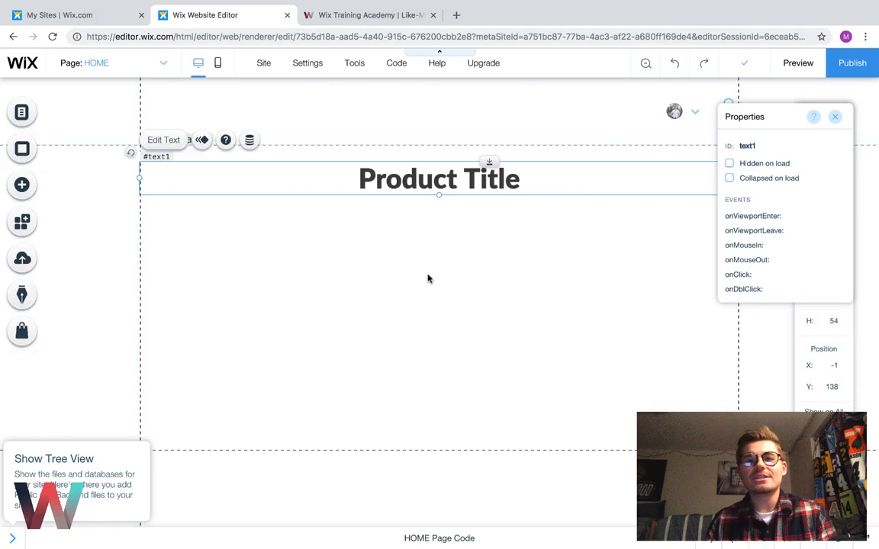
# - Add the image "2018 Wix Expert Badge #6.png" from the site files to the page
pyautogui.click(24, 187)
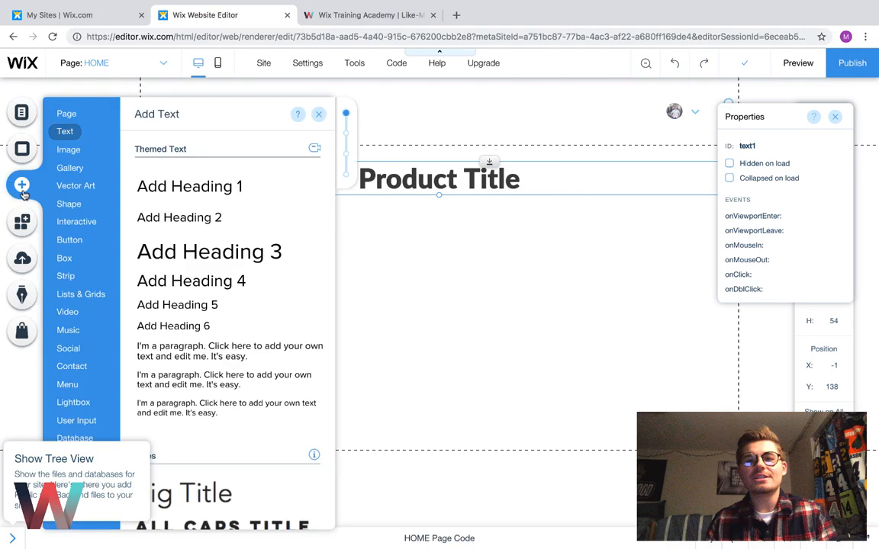
pyautogui.click(69, 149)
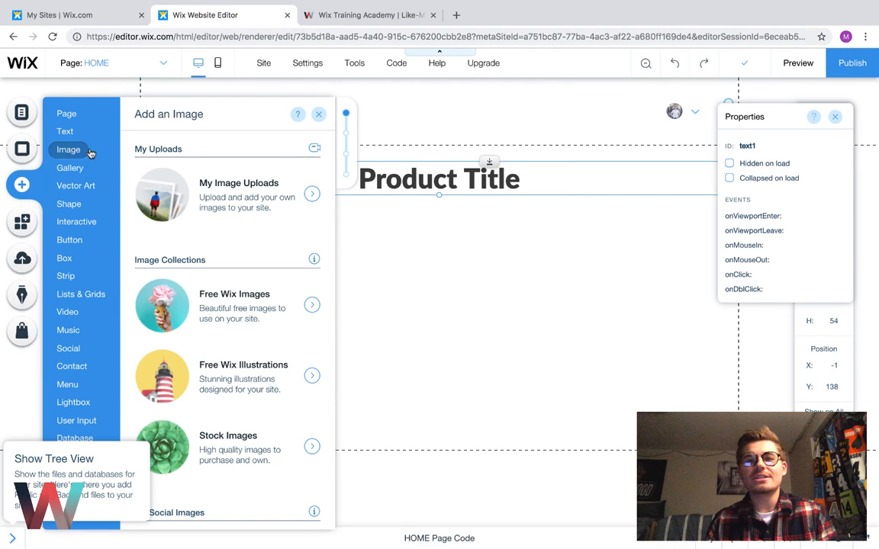
pyautogui.click(249, 197)
pyautogui.click(251, 229)
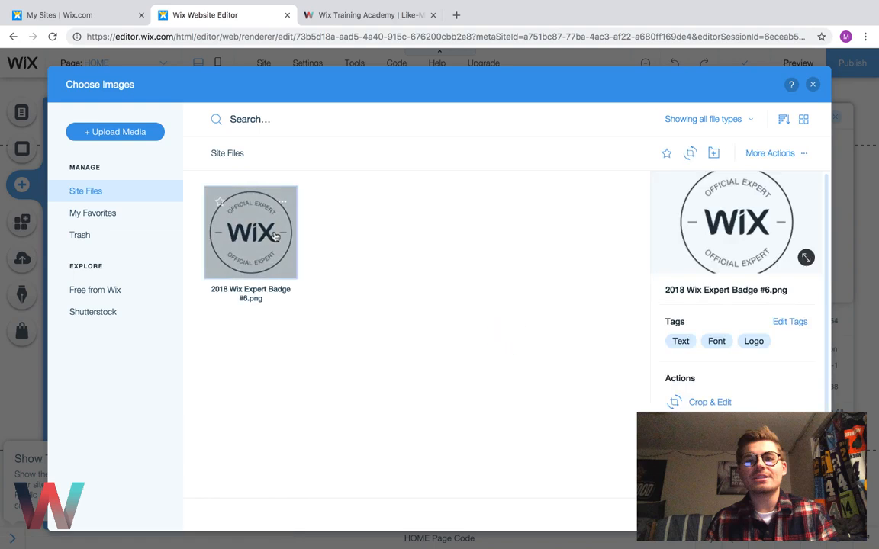
pyautogui.doubleClick(249, 214)
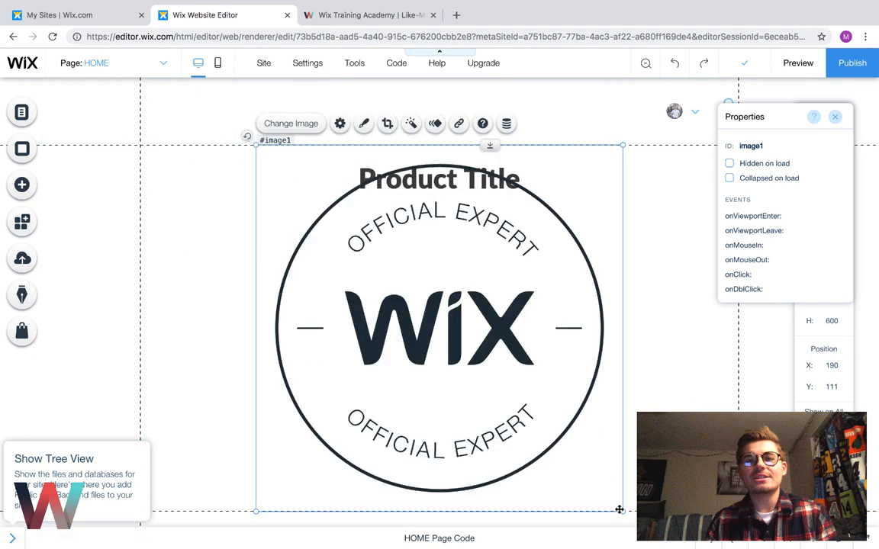
# - Shrink the badge image to about 425 px high and place it below the title against the left content guide
pyautogui.moveTo(621, 508); pyautogui.dragTo(495, 423)
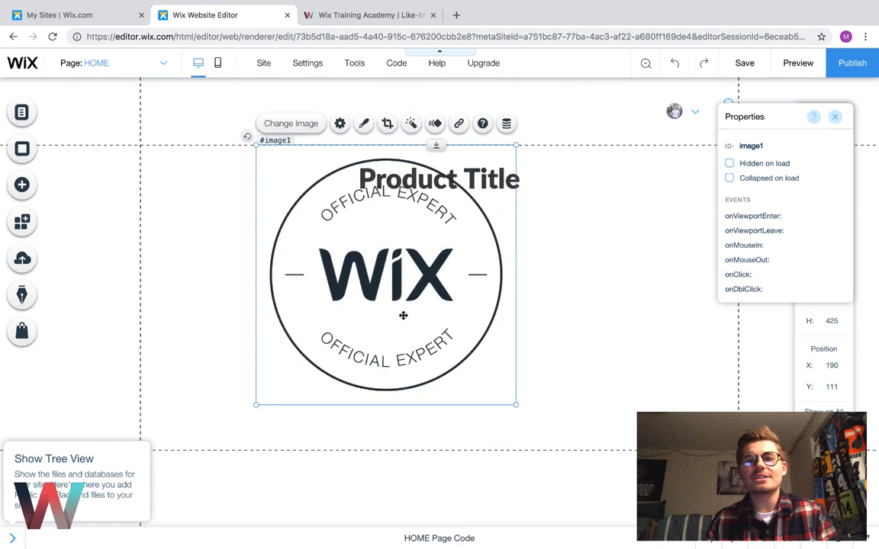
pyautogui.moveTo(419, 313); pyautogui.dragTo(287, 360)
# - Extend the page height to about 584 px and reposition the badge image at Y 202, enlarged to about 460 px high
pyautogui.click(451, 339)
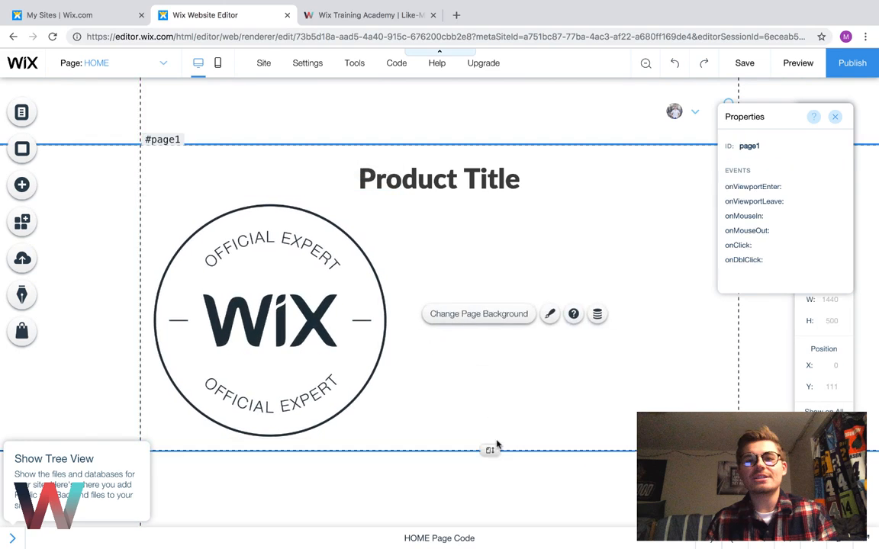
pyautogui.moveTo(495, 450); pyautogui.dragTo(500, 492)
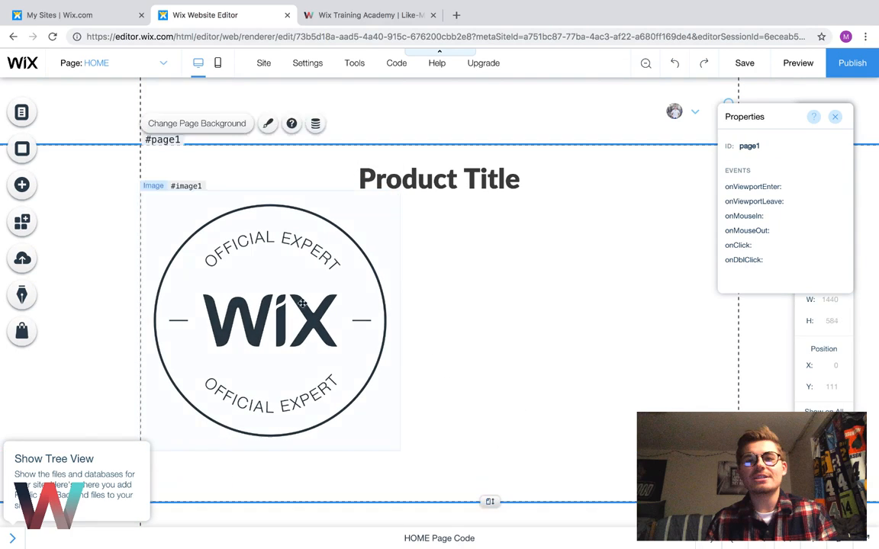
pyautogui.moveTo(301, 304); pyautogui.dragTo(301, 314)
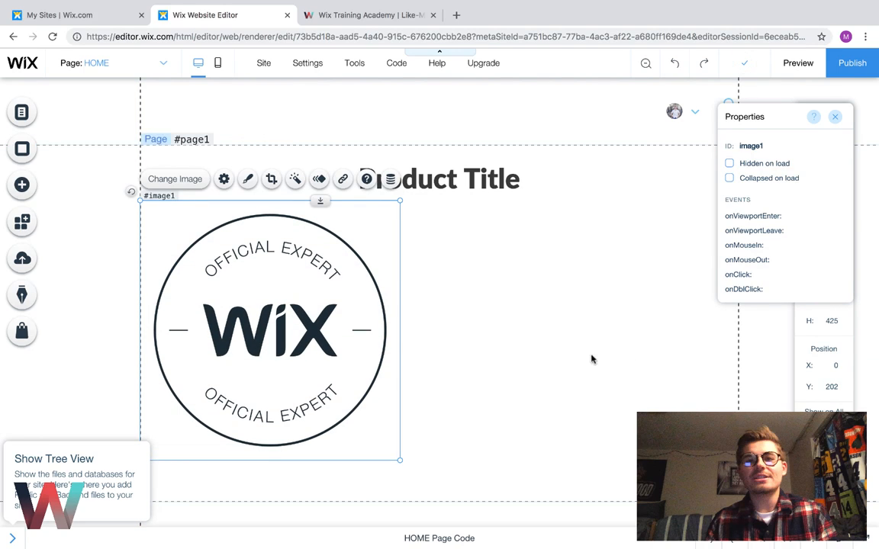
pyautogui.moveTo(400, 459); pyautogui.dragTo(434, 467)
pyautogui.click(521, 458)
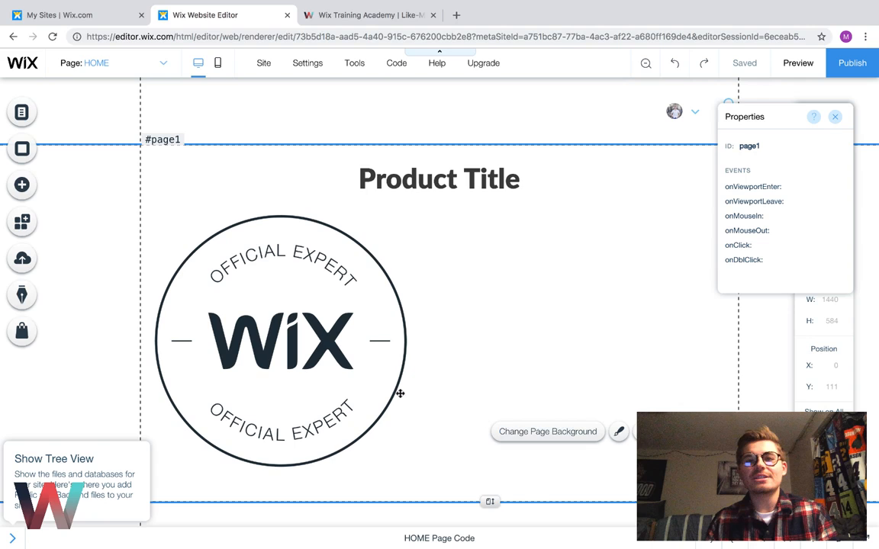
# - Duplicate the badge image and place the copy as a thumbnail about 118 px high beneath the original, near X 12, Y 678
pyautogui.click(354, 391)
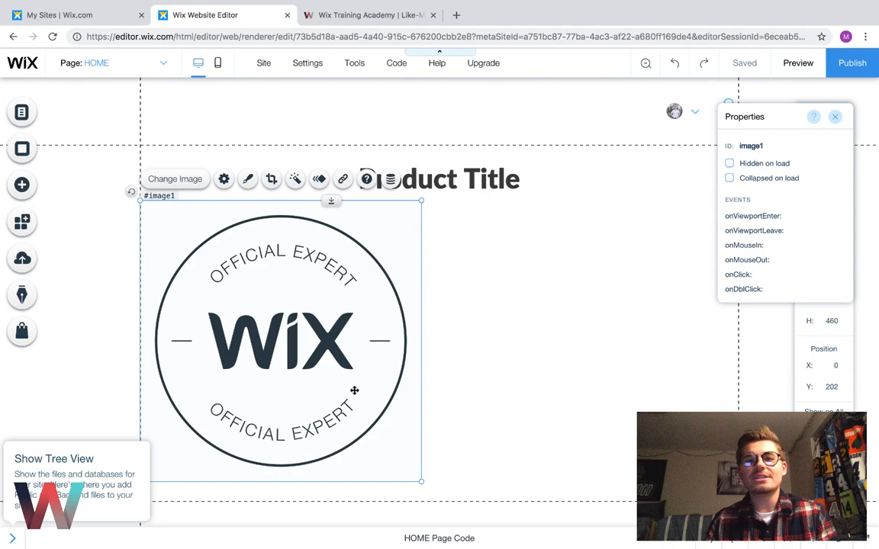
pyautogui.hotkey('ctrl', 'd')
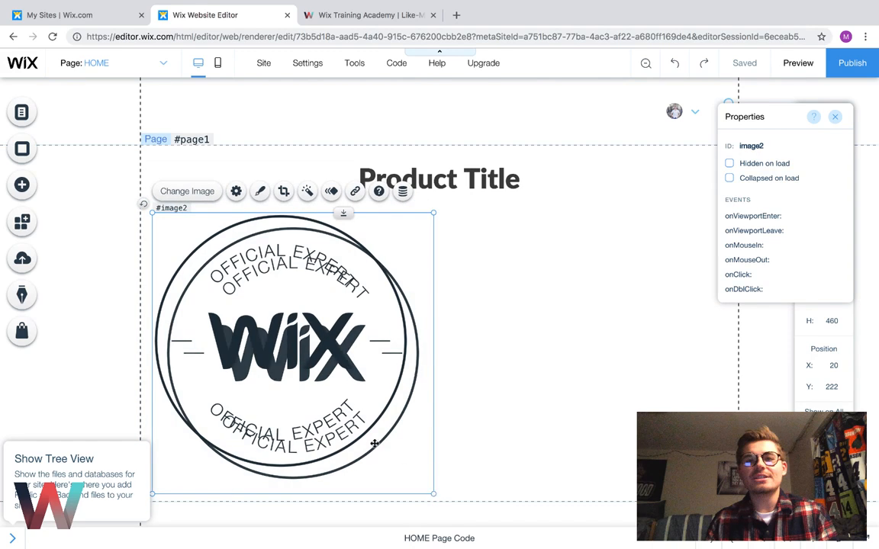
pyautogui.moveTo(433, 494); pyautogui.dragTo(182, 545)
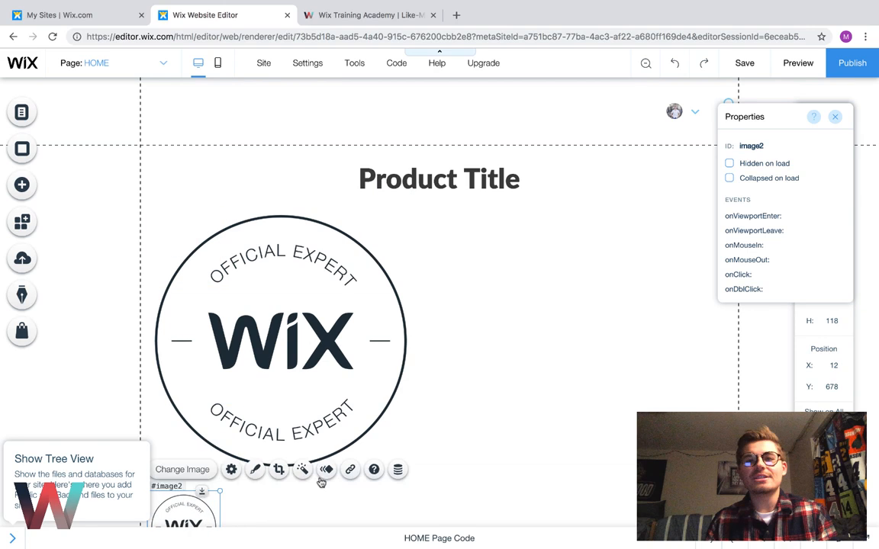
# - Delete the small badge thumbnail beneath the main badge image
pyautogui.scroll(-2, 445, 492)
pyautogui.moveTo(181, 367); pyautogui.dragTo(166, 398)
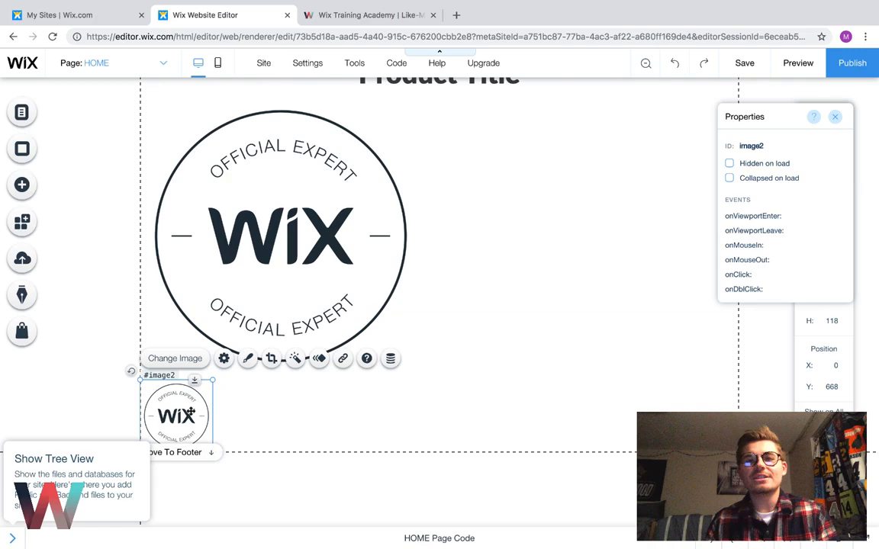
pyautogui.press('Delete')
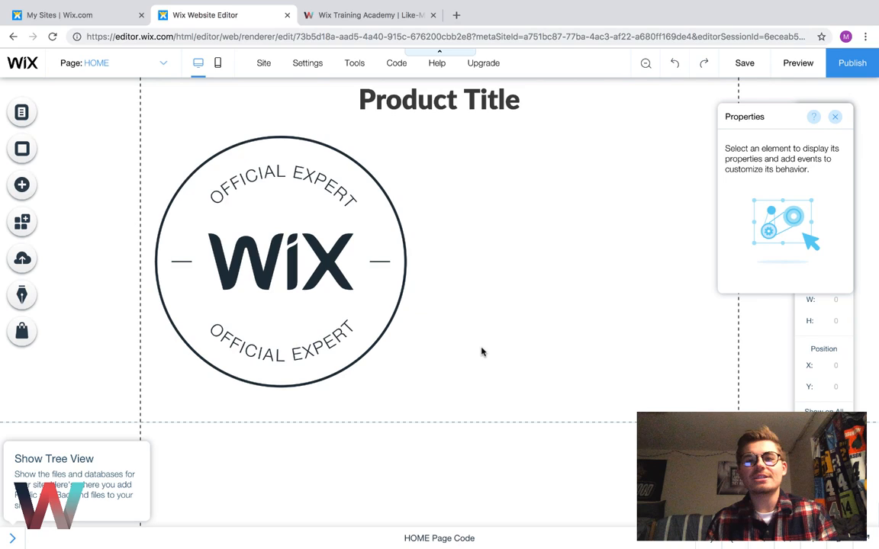
pyautogui.scroll(2, 482, 351)
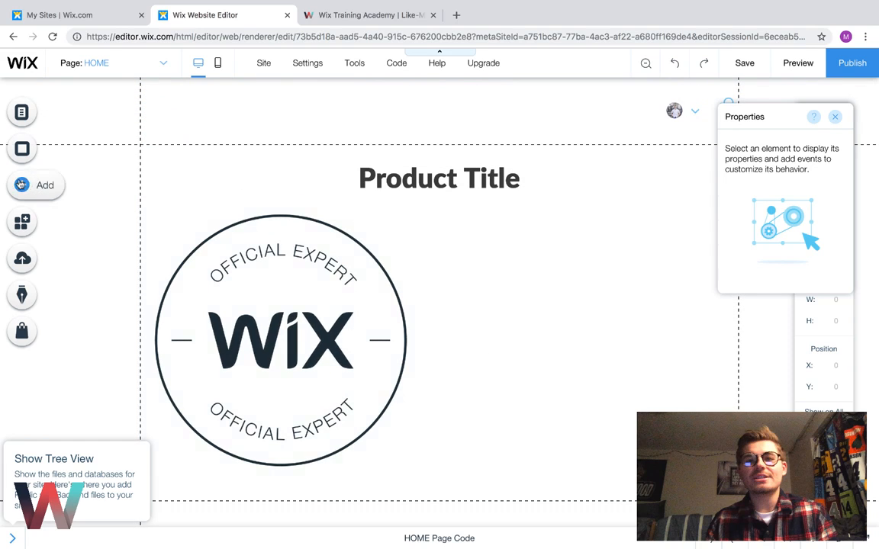
# - Add a themed paragraph text beside the badge image at X 467, Y 202, and widen it to the content guide
pyautogui.click(20, 187)
pyautogui.moveTo(61, 131)
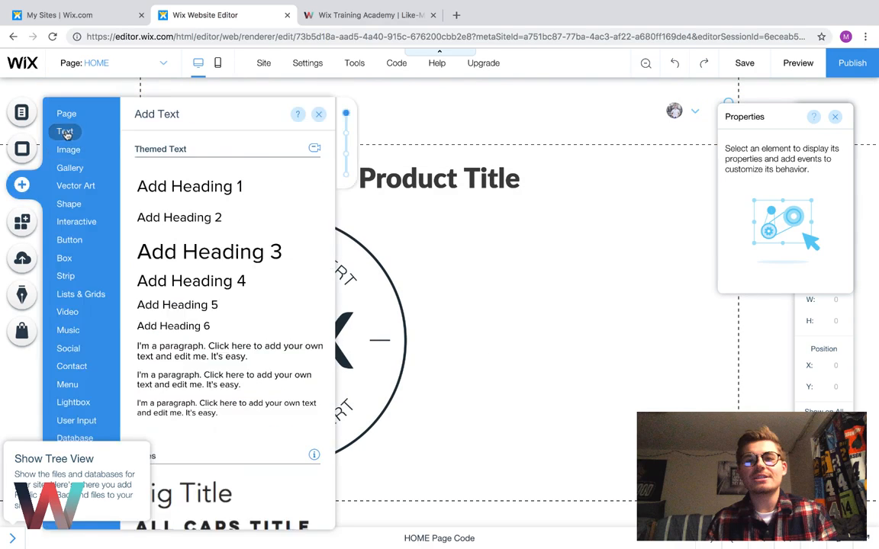
pyautogui.moveTo(201, 360); pyautogui.dragTo(484, 218)
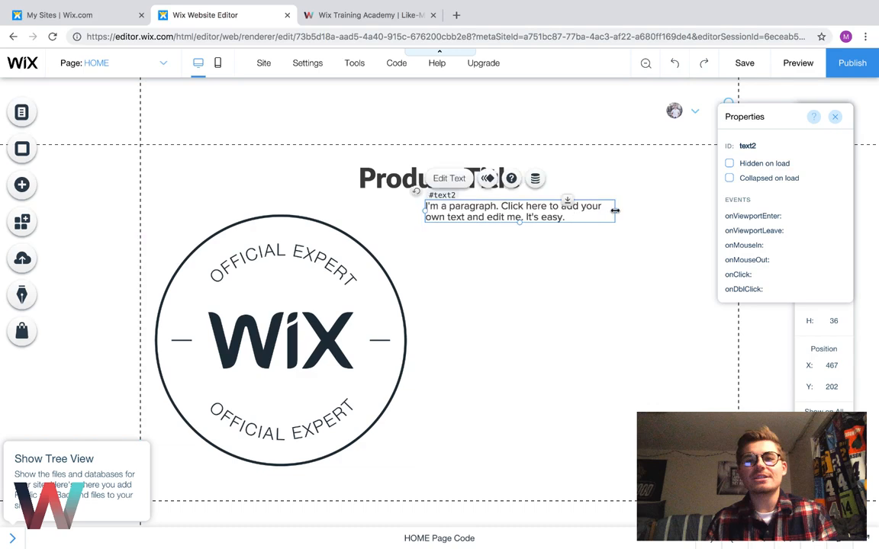
pyautogui.moveTo(615, 211); pyautogui.dragTo(717, 211)
# - Format the paragraph text in Lato Light at 16 px
pyautogui.doubleClick(578, 212)
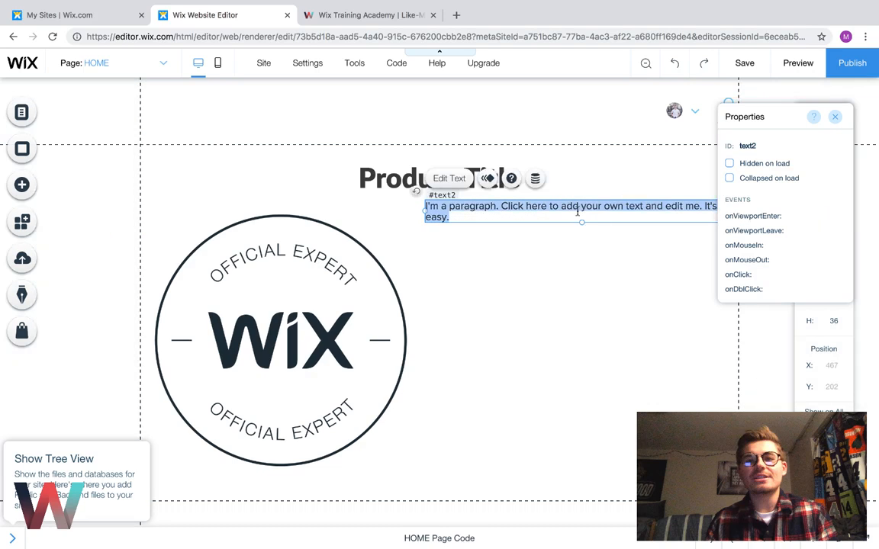
pyautogui.click(299, 248)
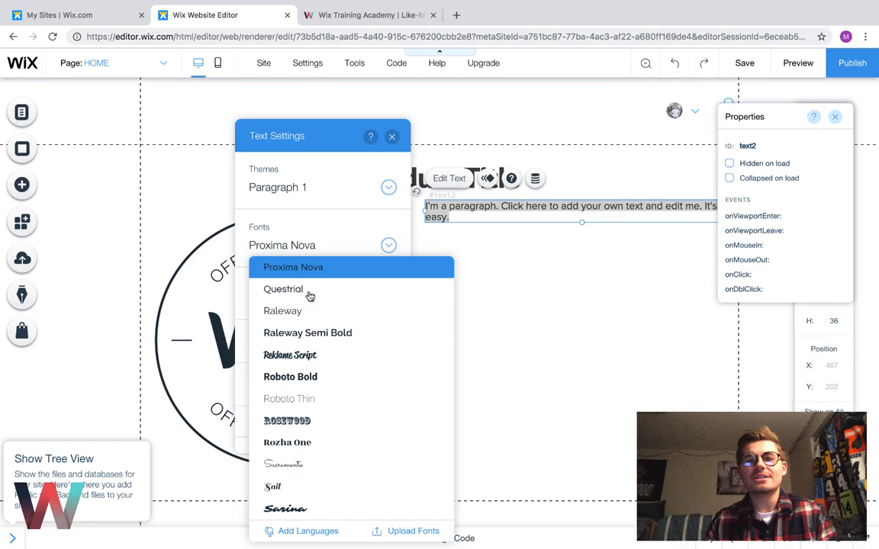
pyautogui.scroll(15, 309, 296)
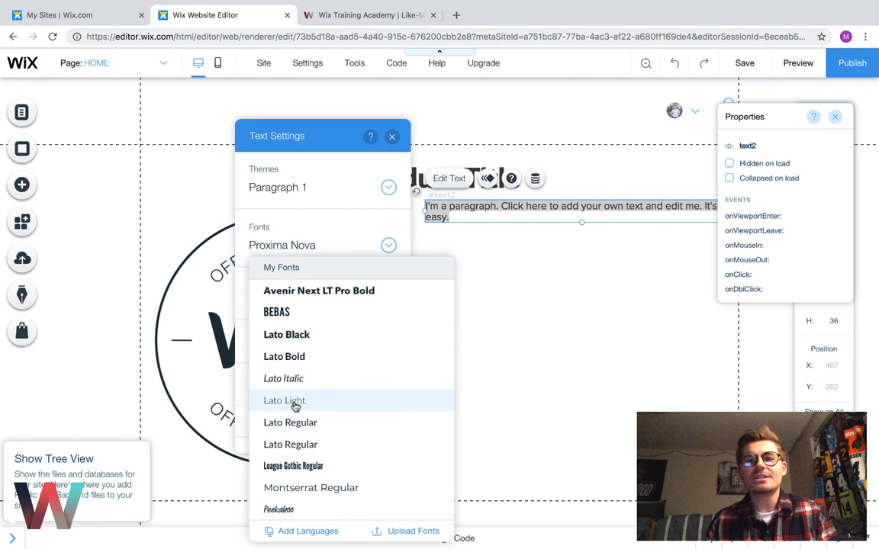
pyautogui.click(294, 404)
pyautogui.click(260, 309)
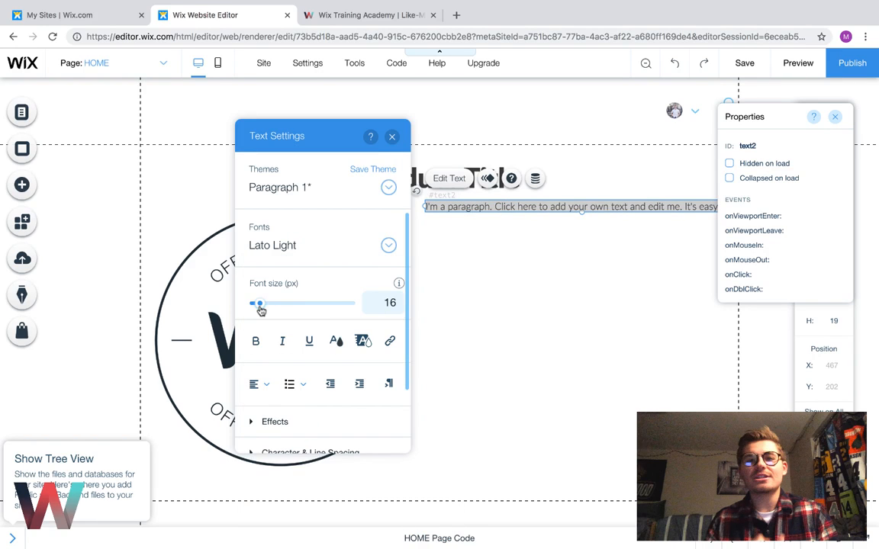
pyautogui.click(391, 136)
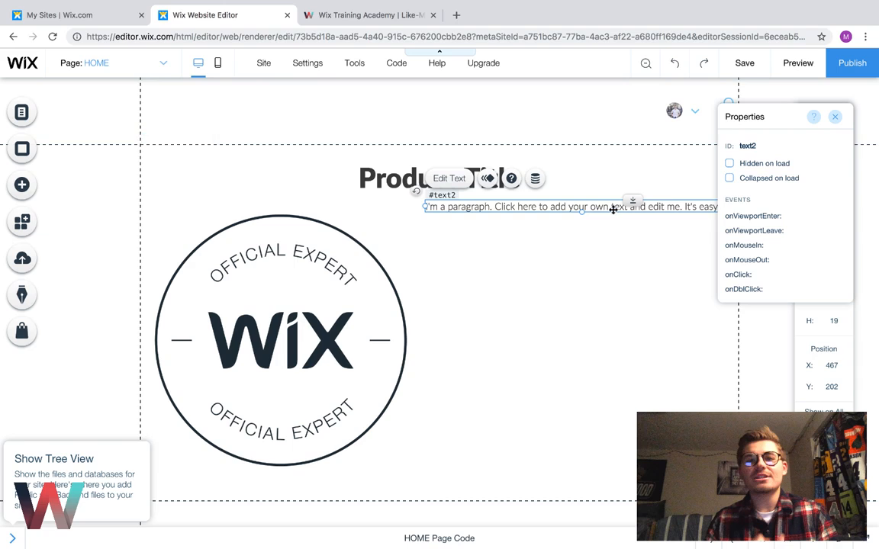
# - Stretch the paragraph box to about 298 px high, and shift it and the badge image down, with the paragraph at Y 218
pyautogui.moveTo(581, 213); pyautogui.dragTo(581, 387)
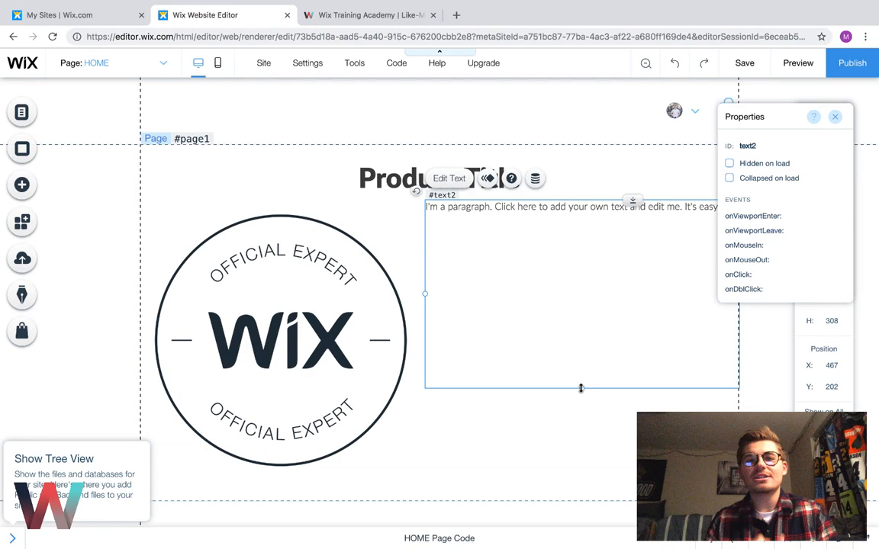
pyautogui.moveTo(581, 388)
pyautogui.mouseDown()
pyautogui.moveTo(574, 479)
pyautogui.moveTo(571, 382)
pyautogui.mouseUp()
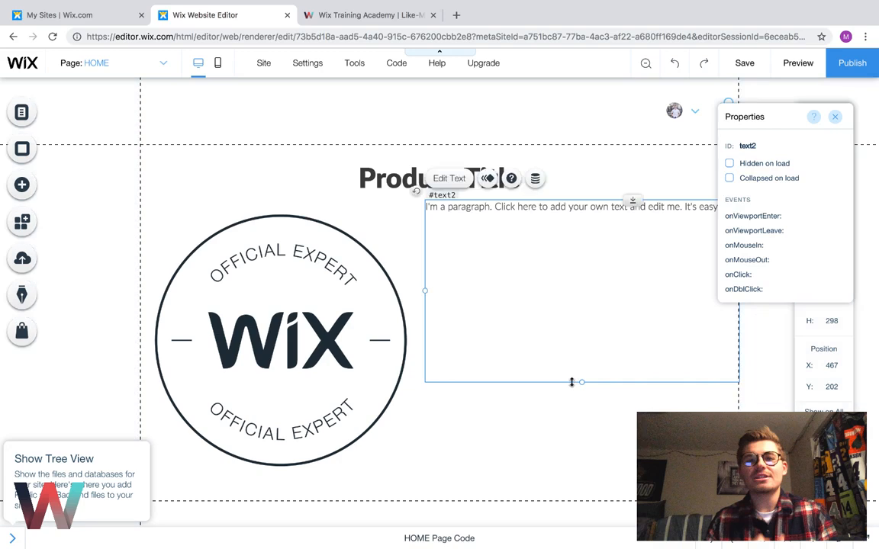
pyautogui.doubleClick(556, 287)
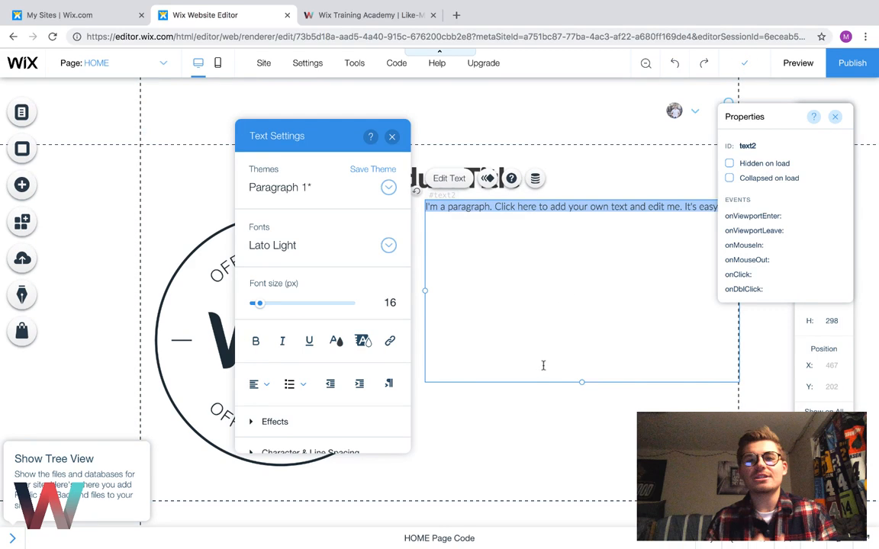
pyautogui.click(543, 444)
pyautogui.click(532, 257)
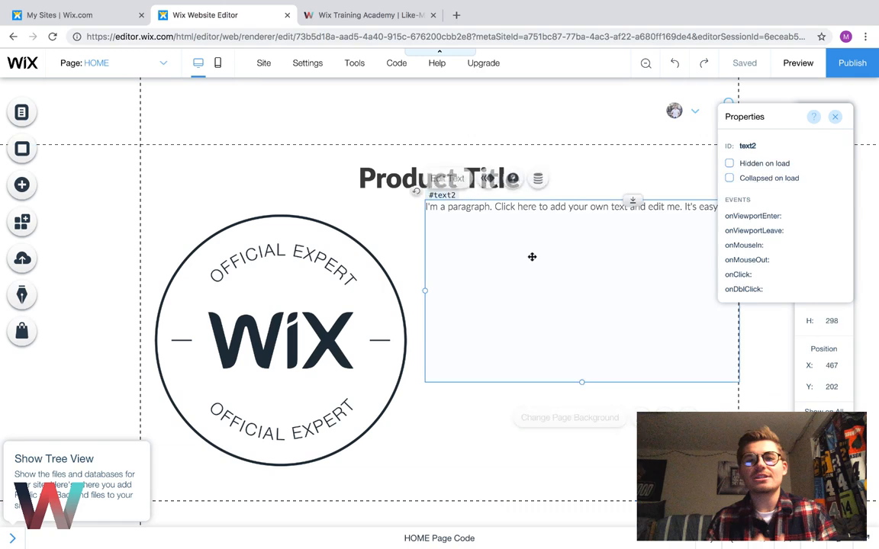
pyautogui.moveTo(338, 262); pyautogui.dragTo(337, 275)
pyautogui.moveTo(484, 222); pyautogui.dragTo(486, 227)
# - Extend the page height to about 682 px
pyautogui.scroll(-1, 502, 406)
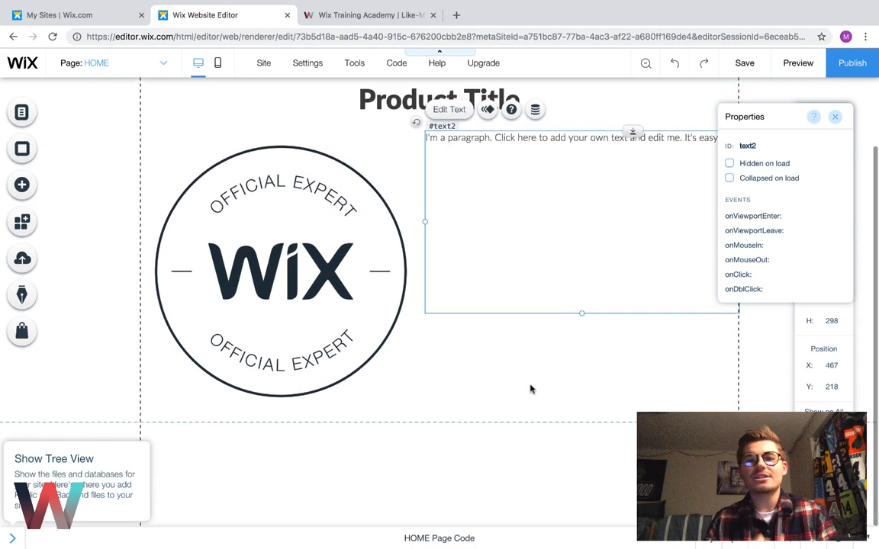
pyautogui.click(556, 399)
pyautogui.moveTo(489, 422); pyautogui.dragTo(496, 487)
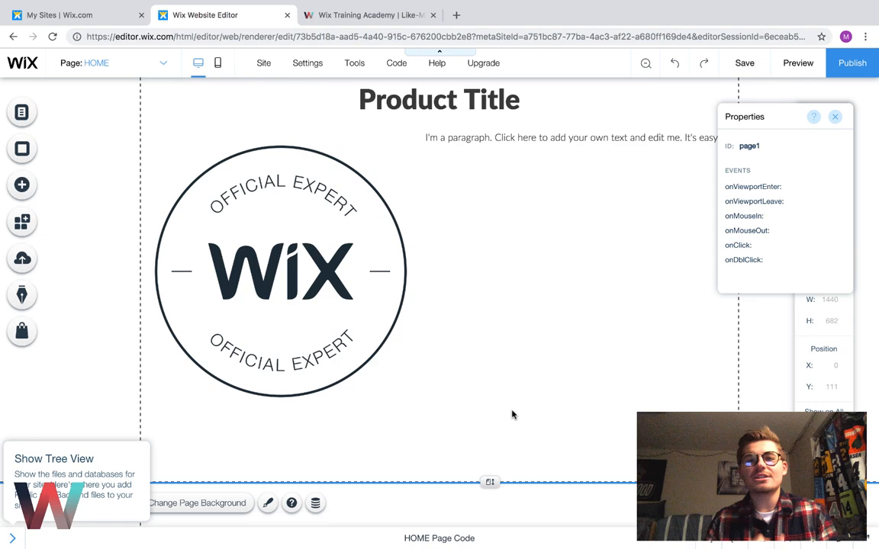
# - Add a Heading 5 text beneath the paragraph box at X 467, Y 530
pyautogui.click(21, 190)
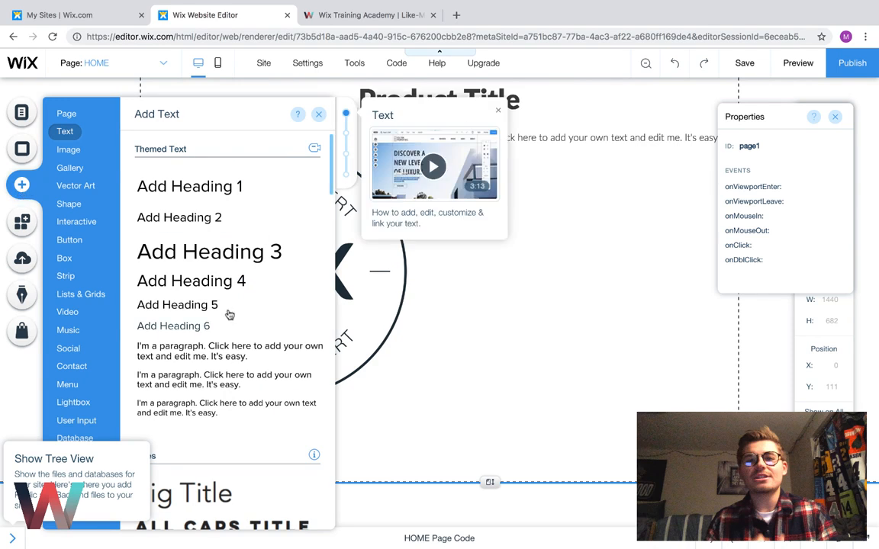
pyautogui.click(190, 308)
pyautogui.moveTo(374, 309); pyautogui.dragTo(479, 330)
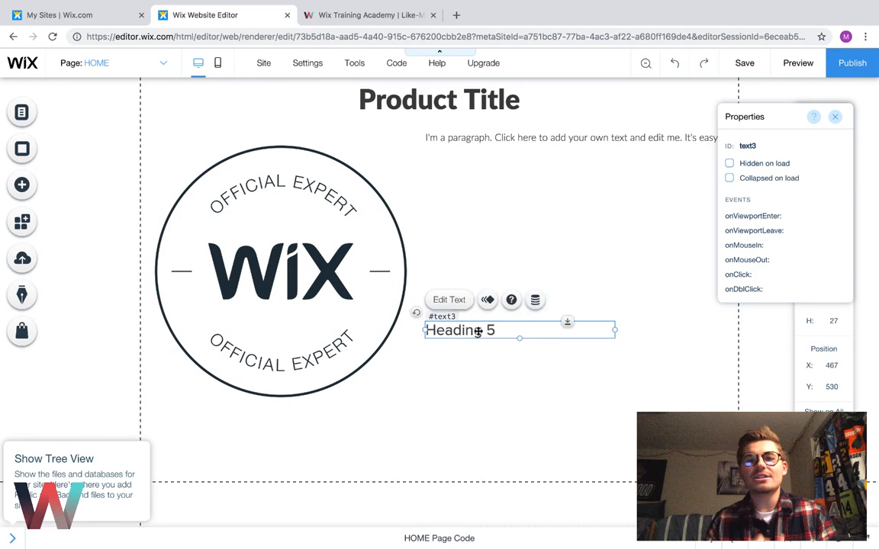
# - Set the new heading's font to Lato Black and its text to "Price: $6.99"
pyautogui.doubleClick(565, 329)
pyautogui.click(687, 245)
pyautogui.scroll(10, 687, 319)
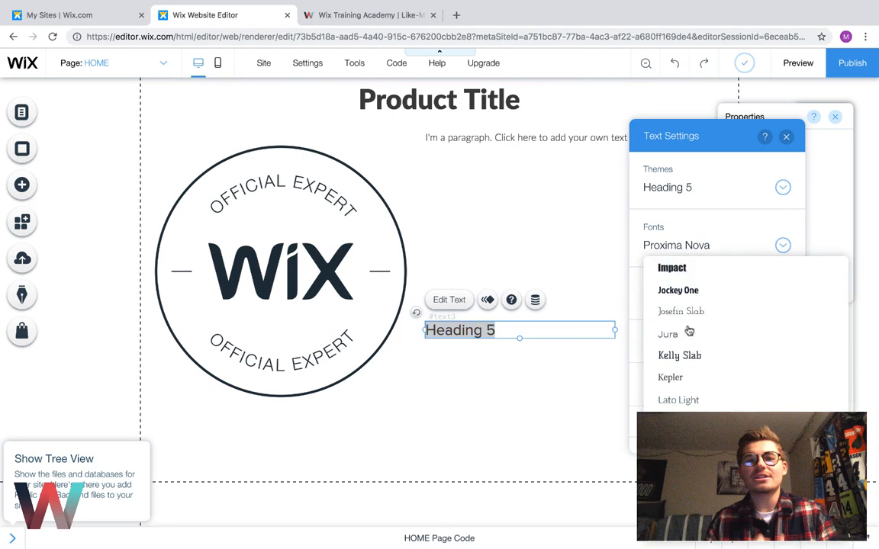
pyautogui.click(689, 334)
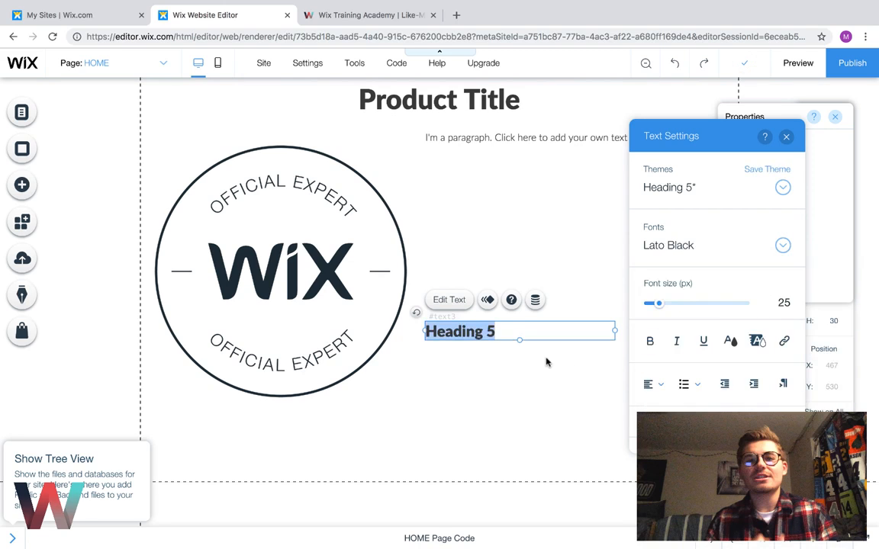
pyautogui.write('Price: ')
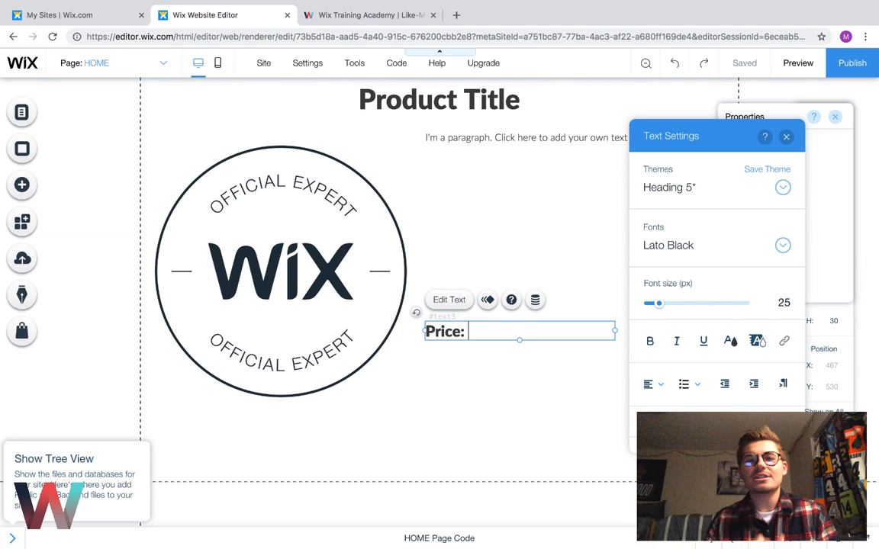
pyautogui.write('$6.99')
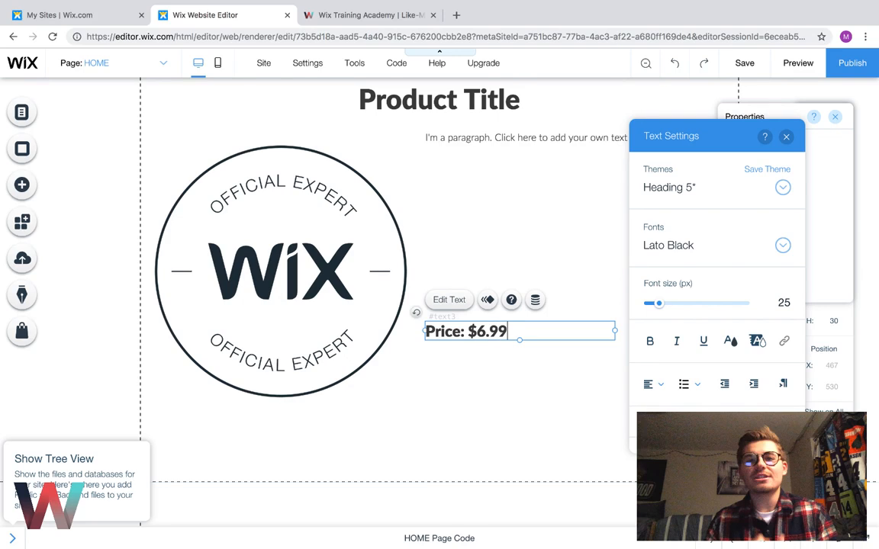
pyautogui.click(501, 364)
pyautogui.click(462, 331)
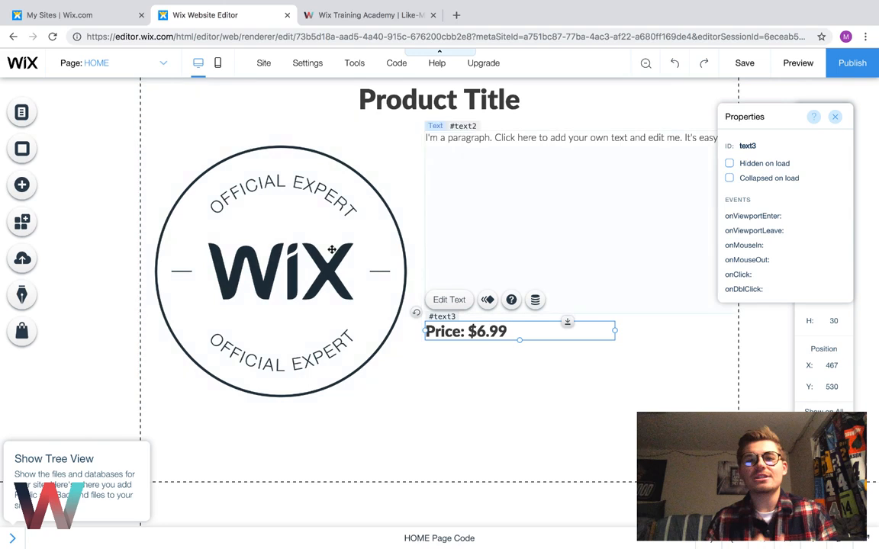
pyautogui.scroll(2, 408, 243)
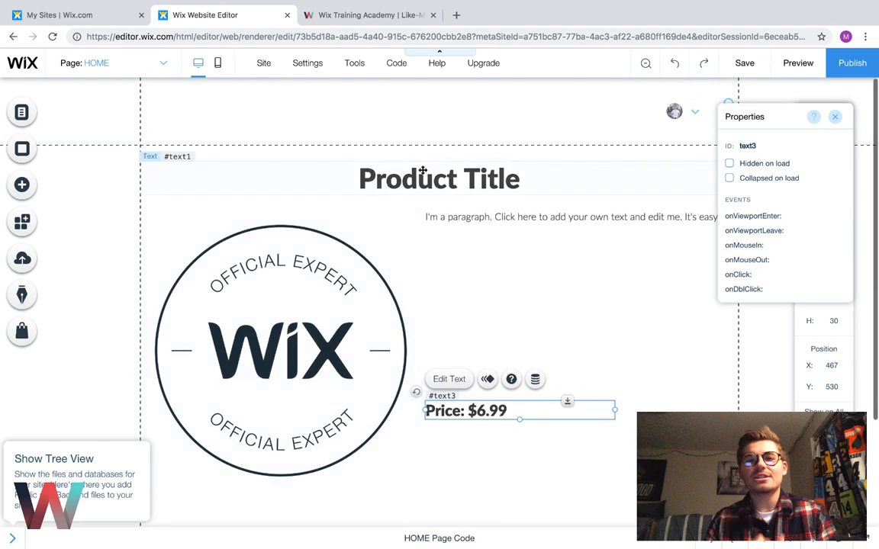
pyautogui.click(492, 460)
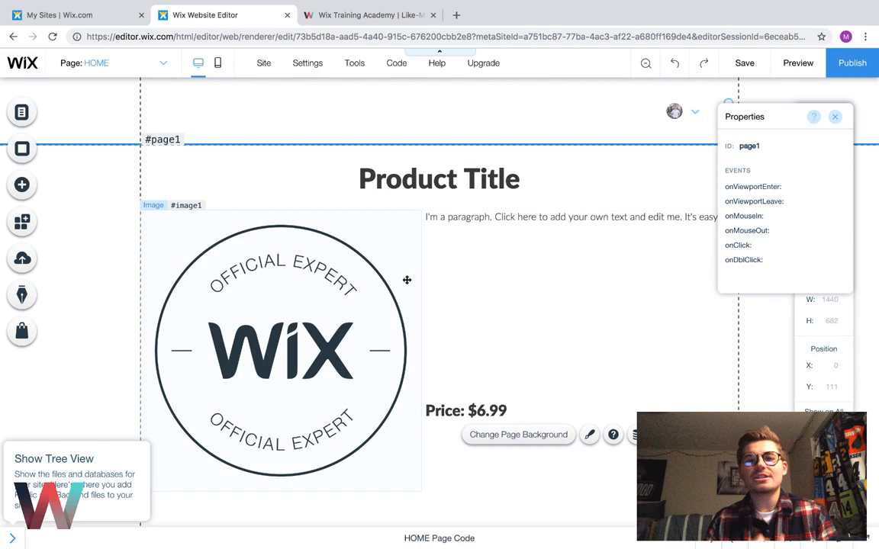
pyautogui.scroll(-1, 427, 329)
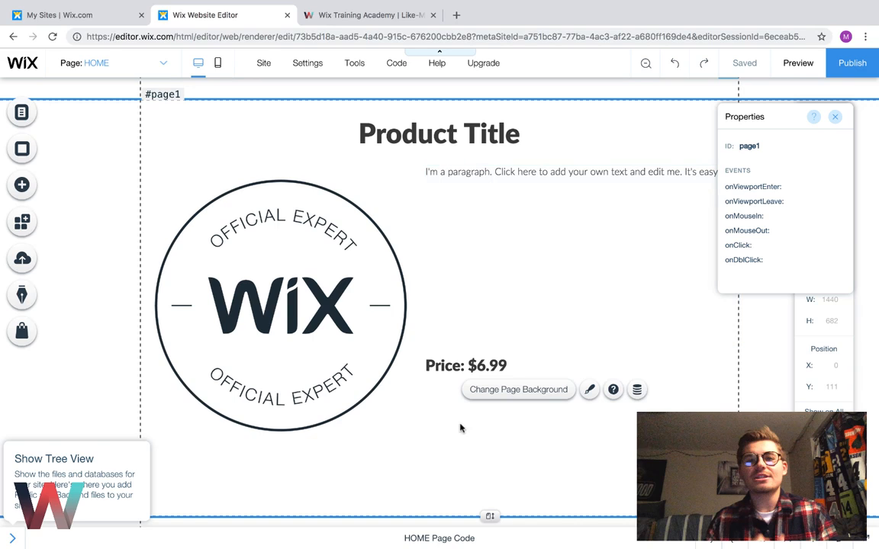
pyautogui.click(449, 367)
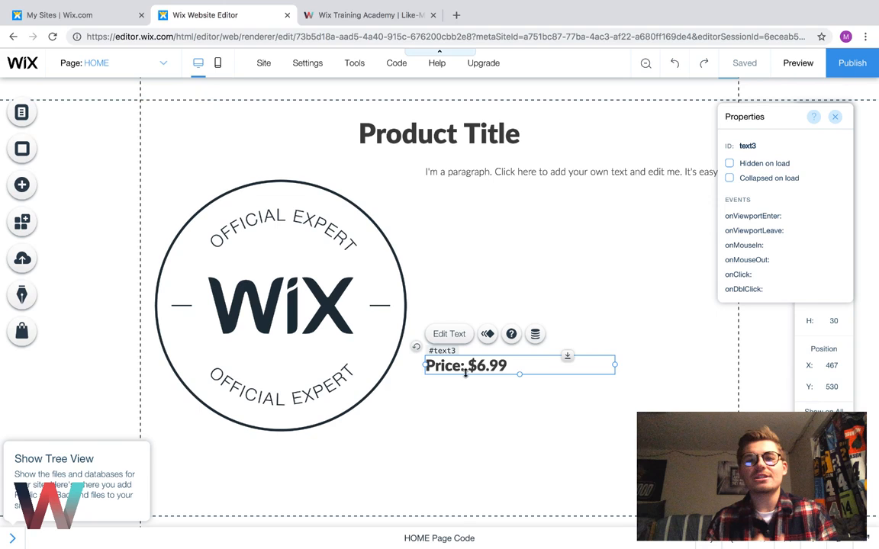
pyautogui.click(442, 134)
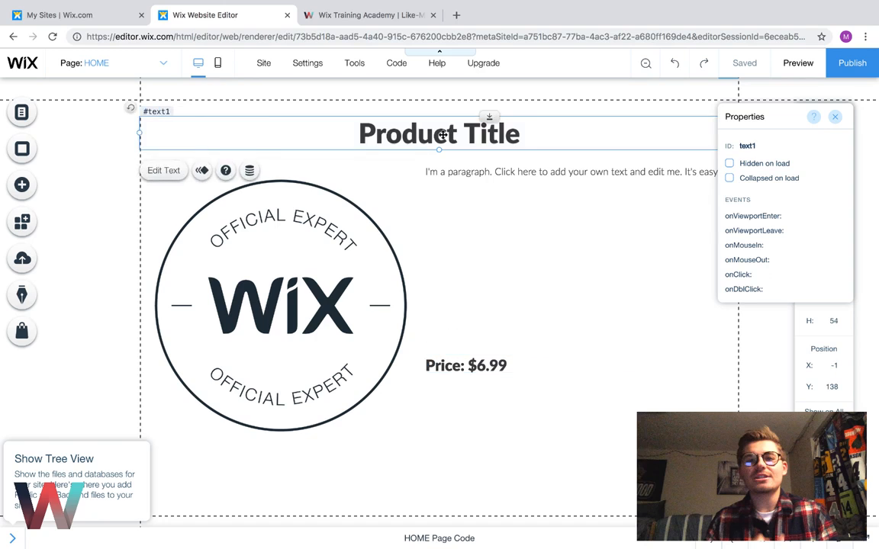
pyautogui.scroll(1, 510, 186)
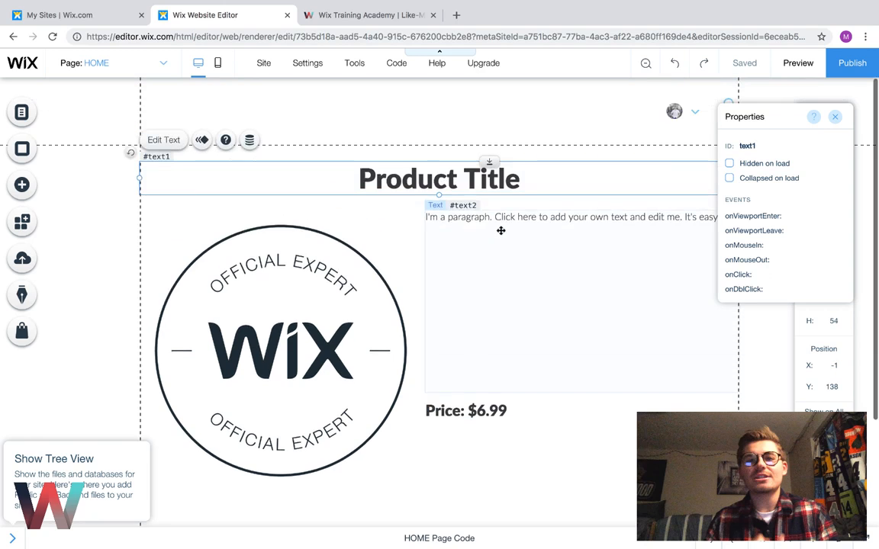
pyautogui.click(345, 221)
# - Create a dataset from the Stores Products collection for the Product Title text, keeping the suggested dataset name
pyautogui.click(418, 179)
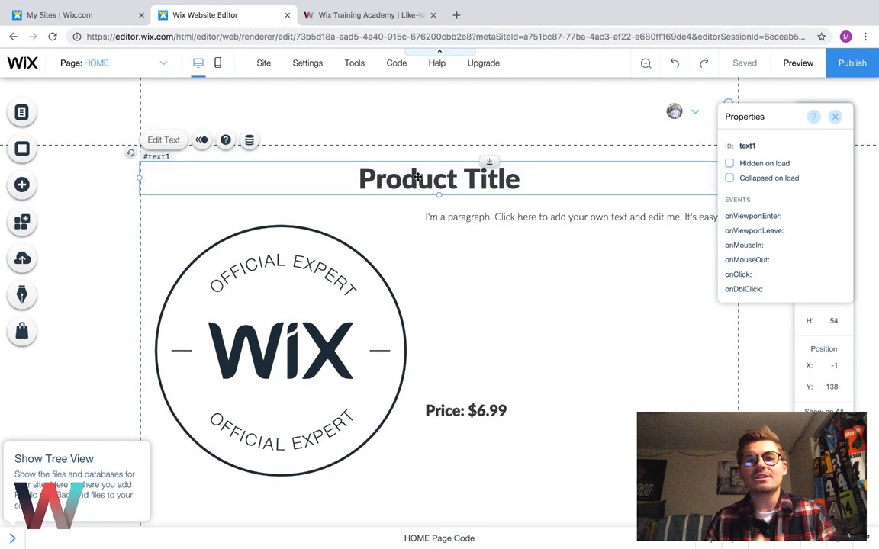
pyautogui.click(250, 142)
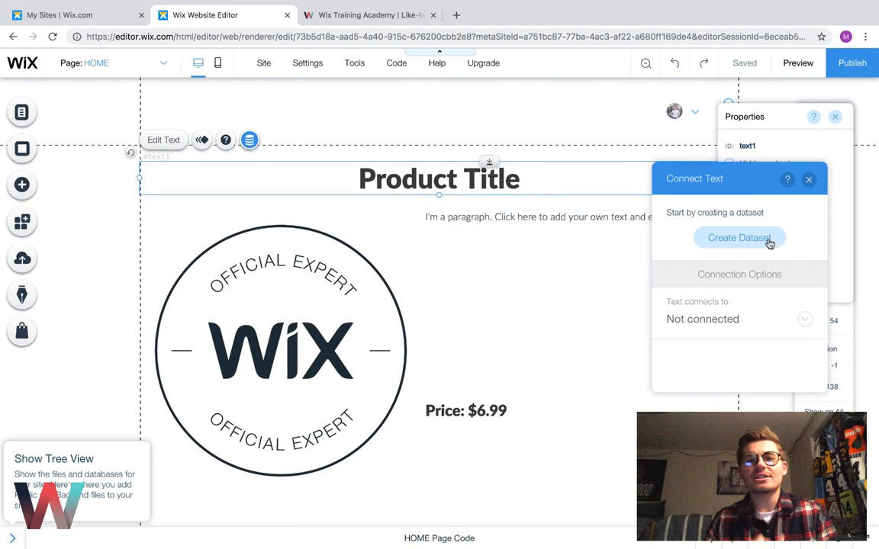
pyautogui.click(769, 241)
pyautogui.click(769, 288)
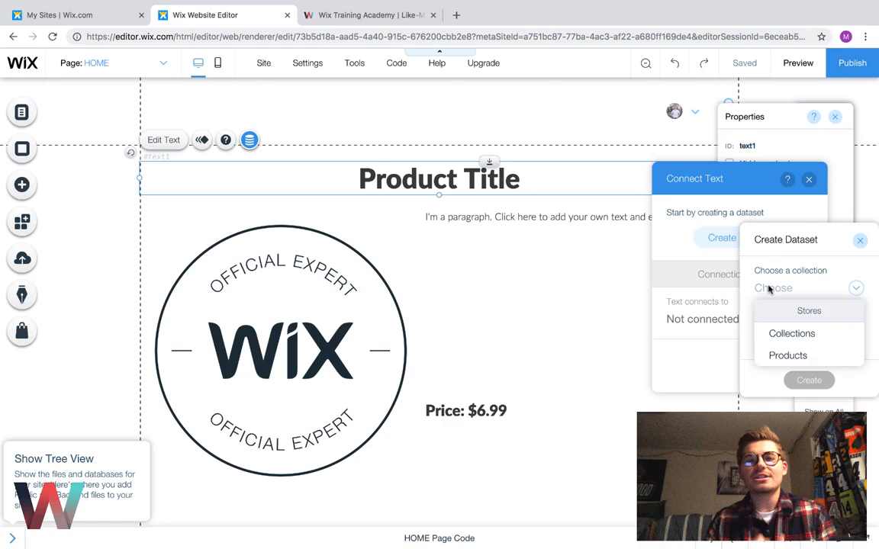
pyautogui.click(793, 359)
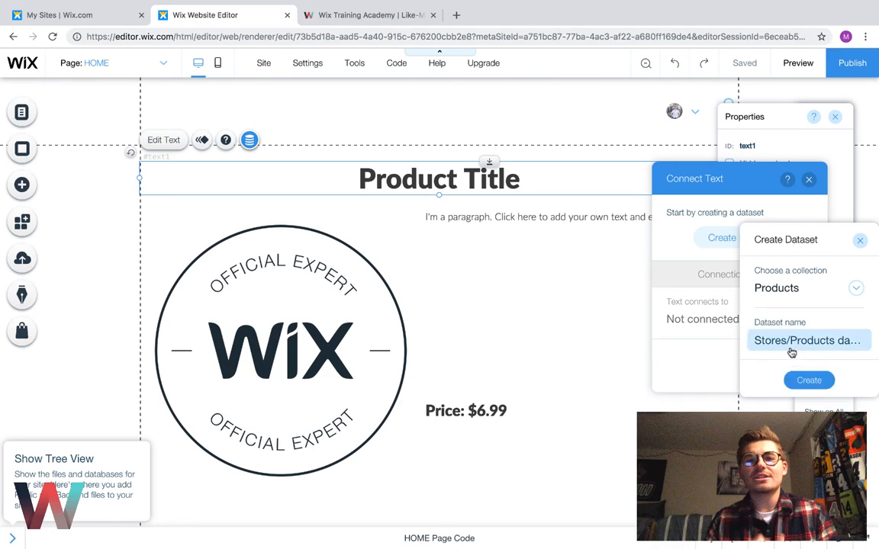
pyautogui.click(811, 379)
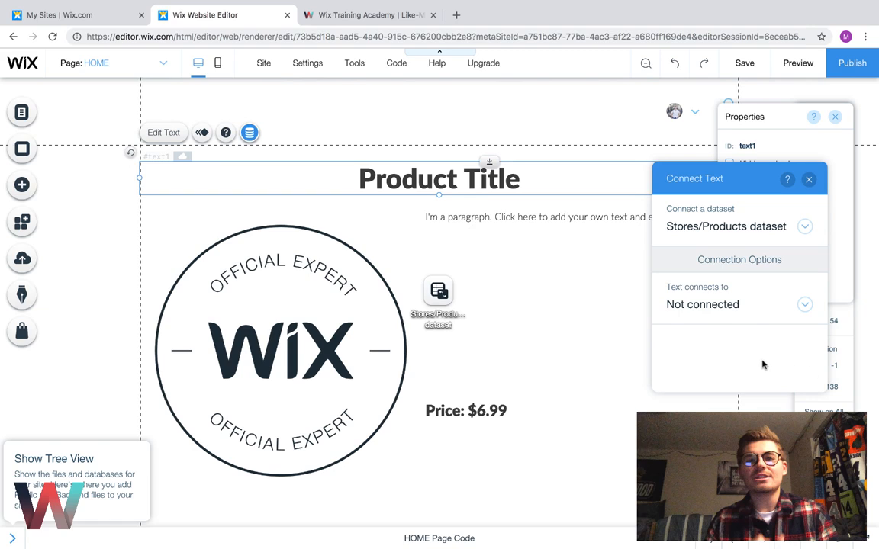
# - Connect the Product Title text to the Name (Text) field of the Stores/Products dataset
pyautogui.click(727, 310)
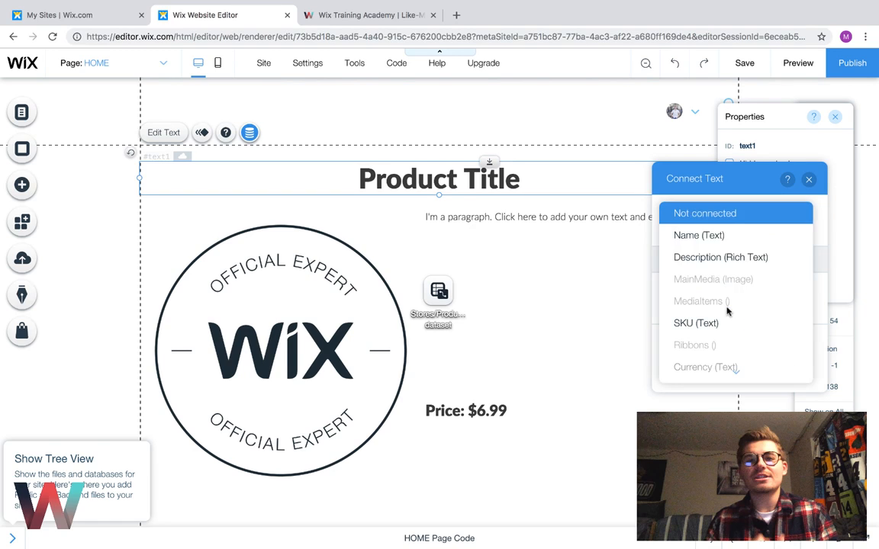
pyautogui.click(701, 244)
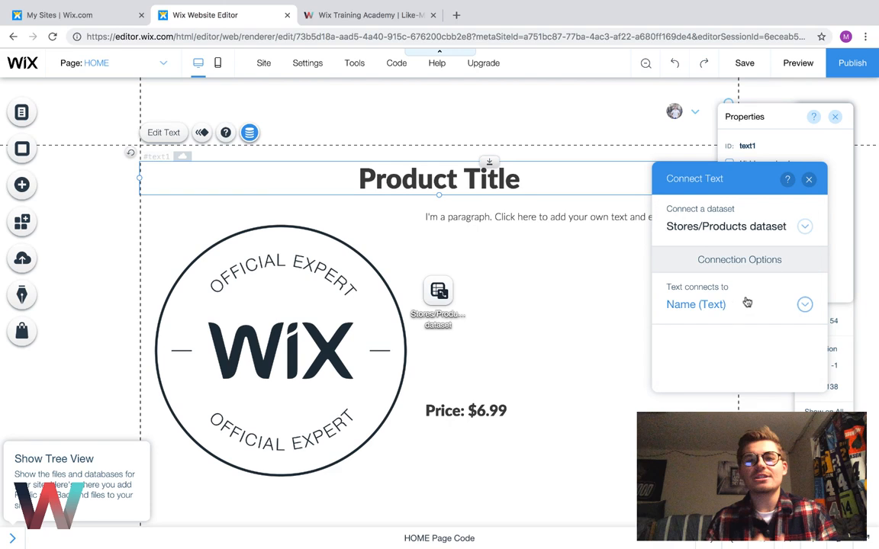
# - Open the Stores Products collection, examine its fields from Name through ProductPageUrl, and return to the HOME page canvas
pyautogui.moveTo(6, 540)
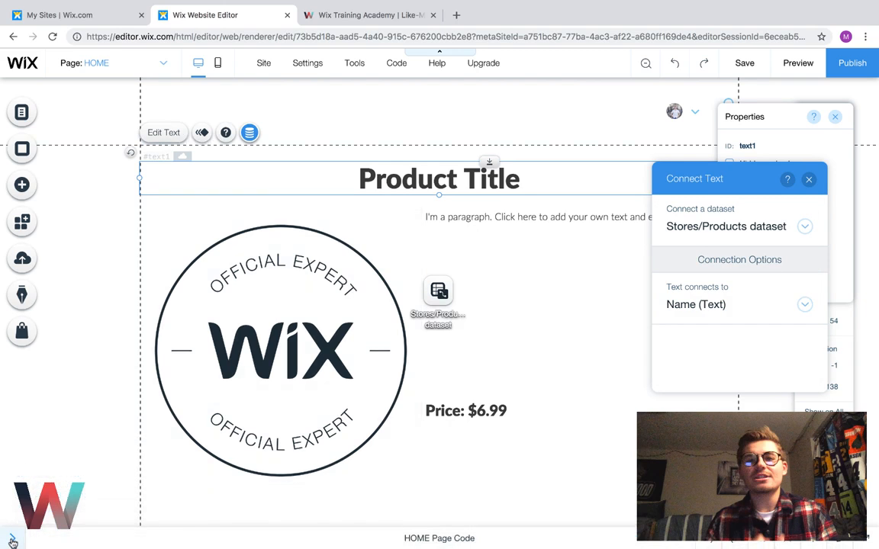
pyautogui.click(12, 539)
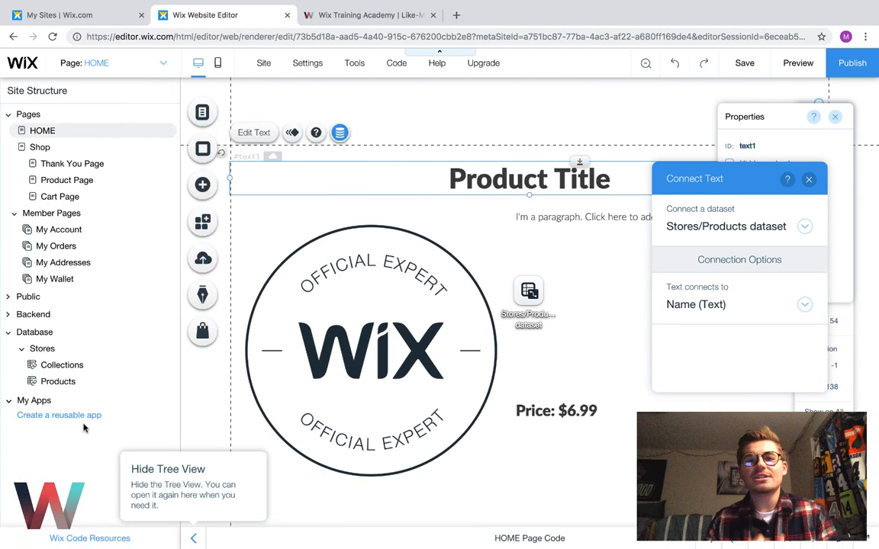
pyautogui.click(57, 381)
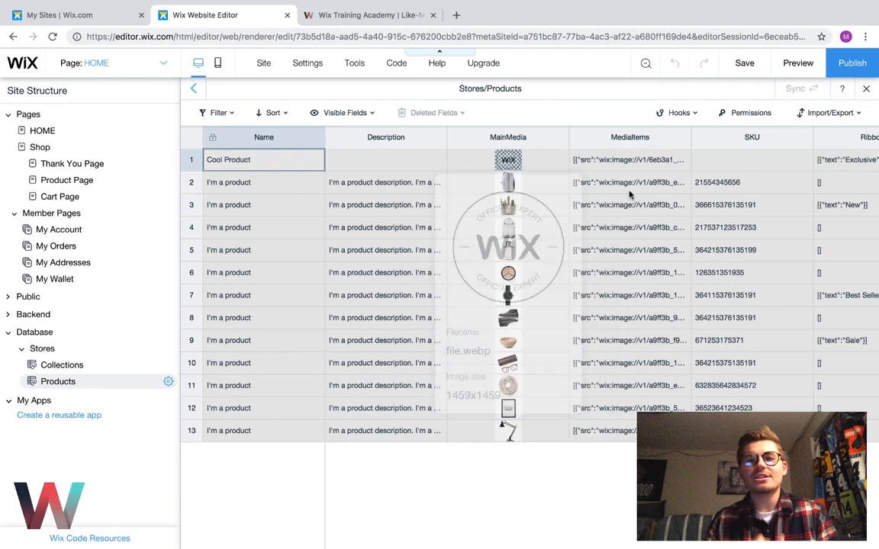
pyautogui.hscroll(2, 631, 195)
pyautogui.hscroll(8, 630, 196)
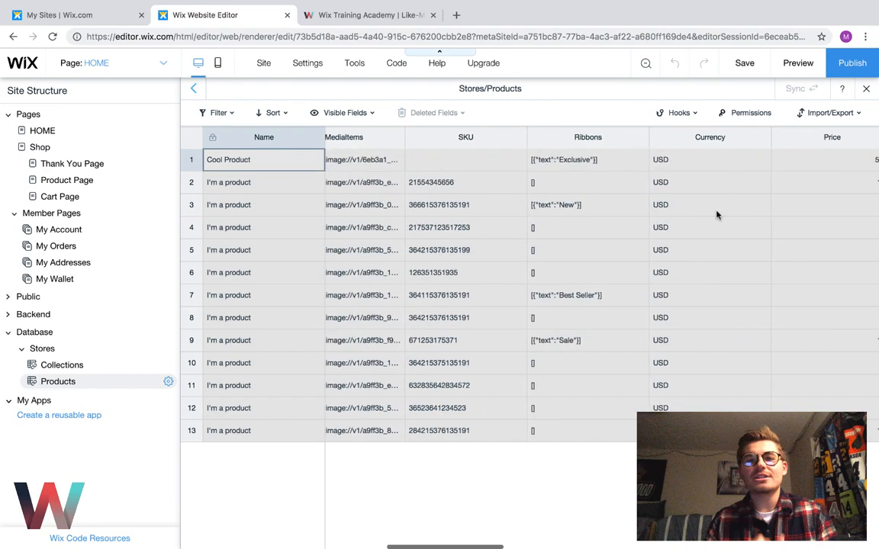
pyautogui.hscroll(10, 747, 248)
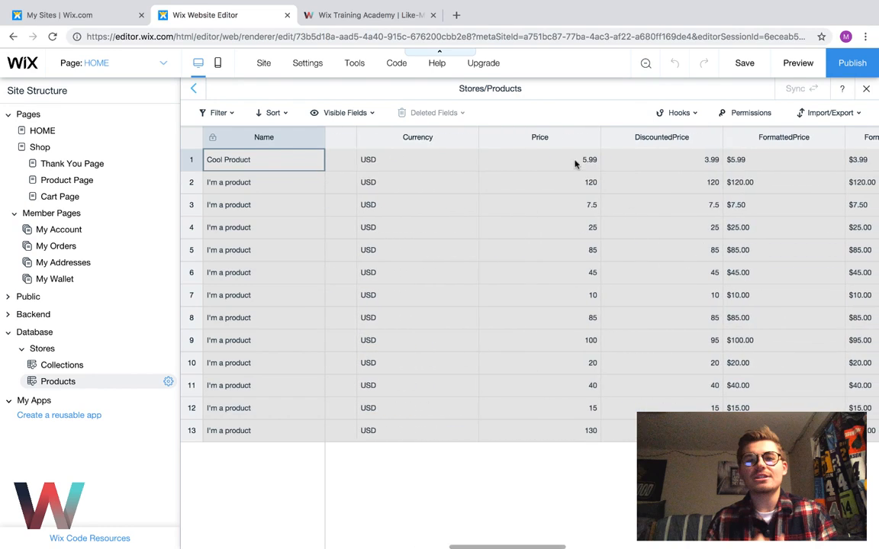
pyautogui.hscroll(2, 686, 216)
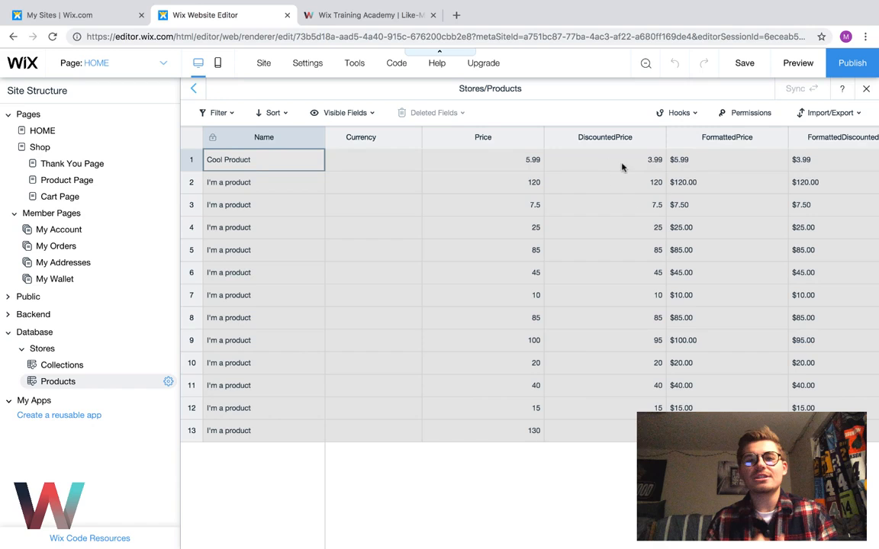
pyautogui.hscroll(20, 756, 223)
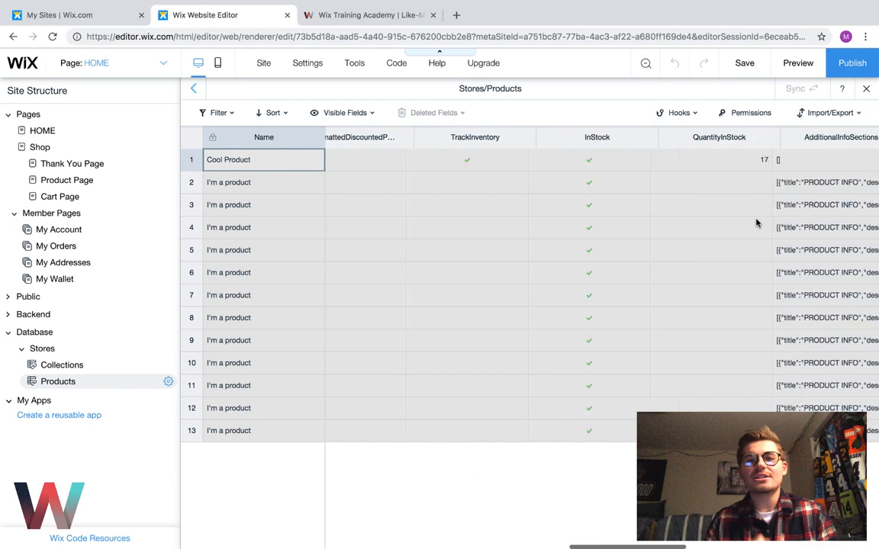
pyautogui.hscroll(5, 560, 245)
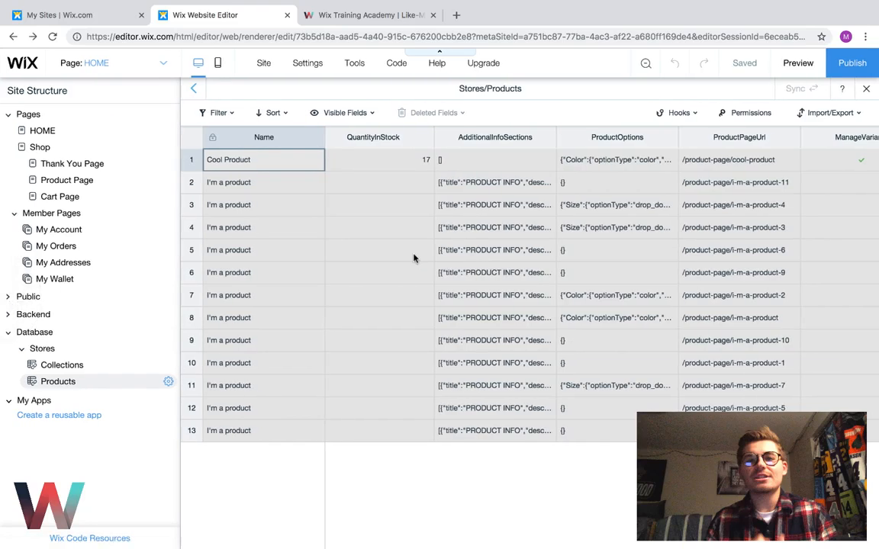
pyautogui.hscroll(-20, 414, 257)
pyautogui.hscroll(-10, 415, 257)
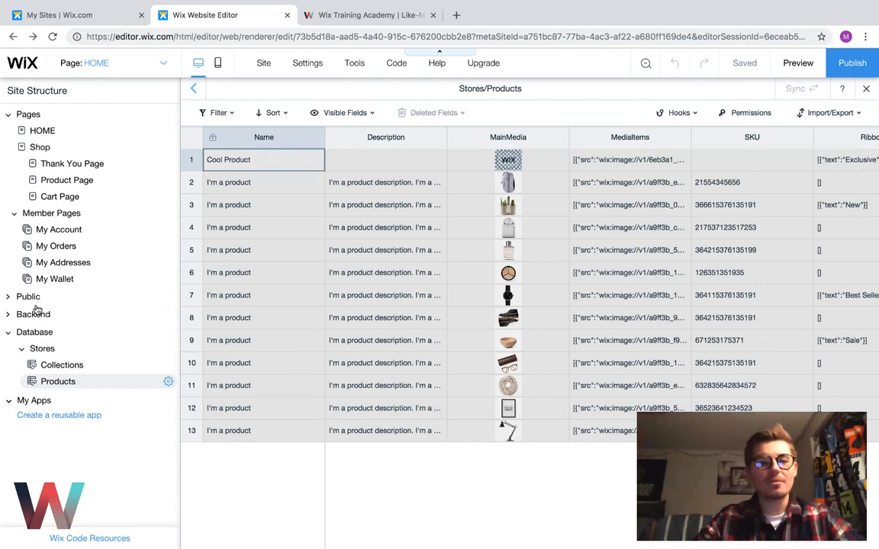
pyautogui.click(194, 89)
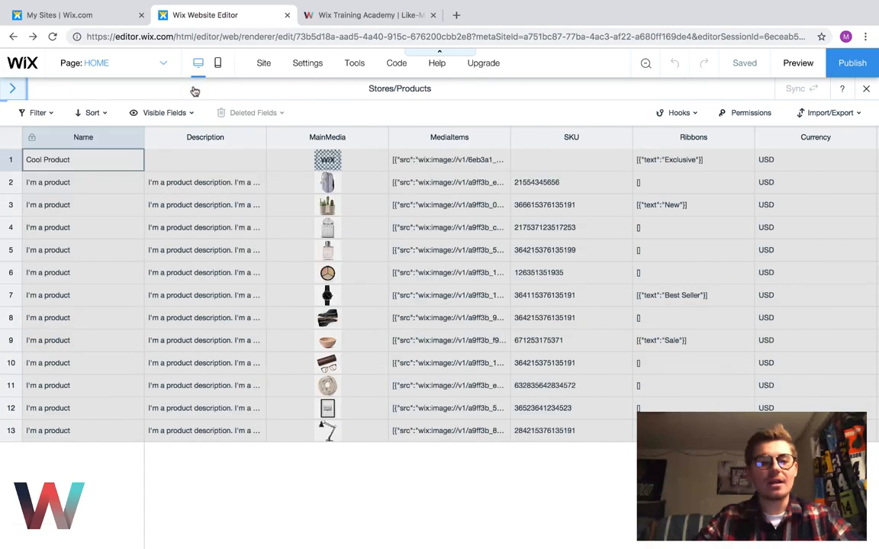
pyautogui.click(12, 89)
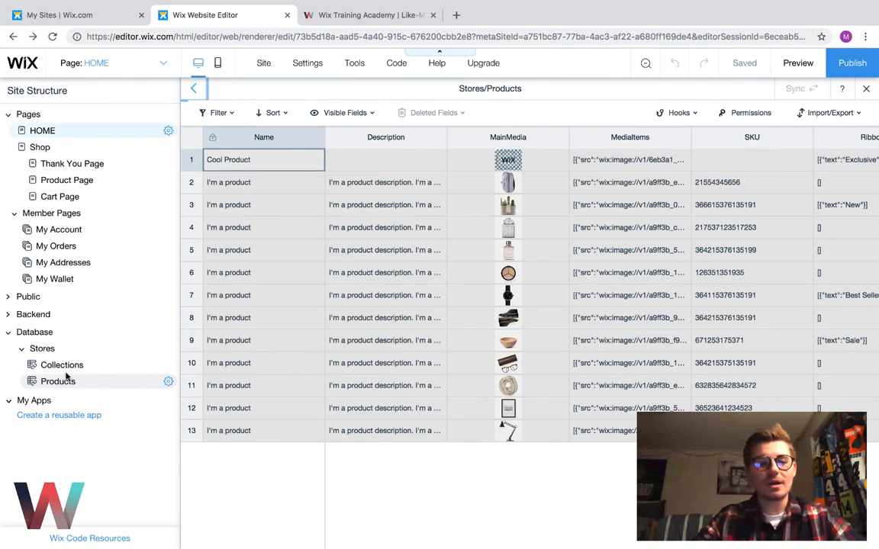
pyautogui.click(866, 88)
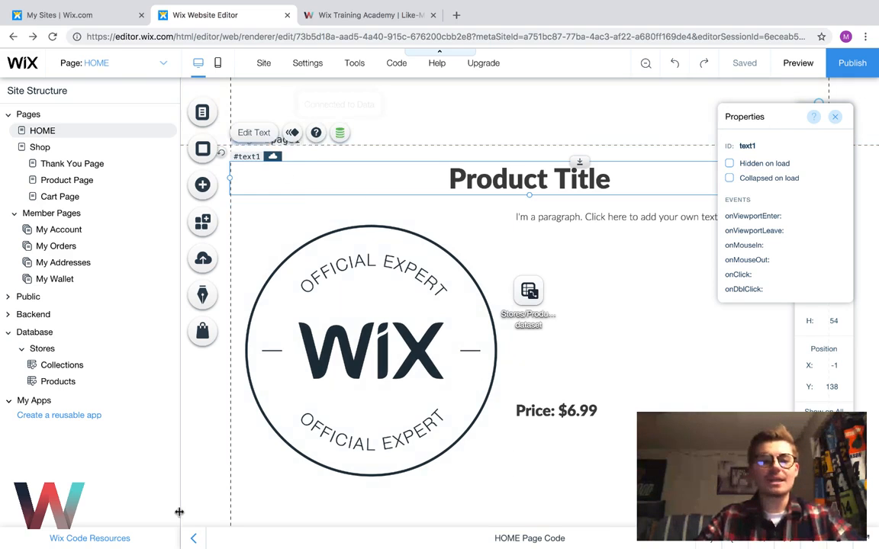
pyautogui.click(193, 538)
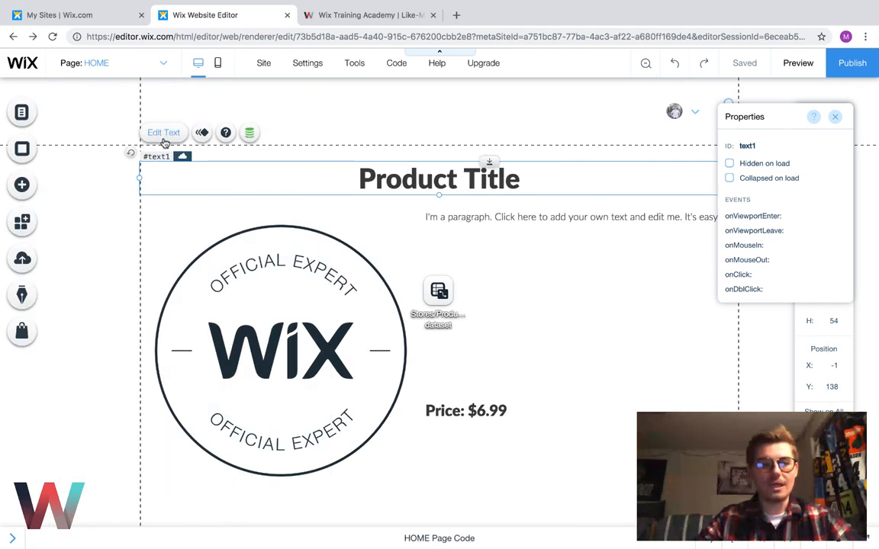
# - Move the Stores/Products dataset icon off the page content and connect the product image's source to MainMedia (Image)
pyautogui.moveTo(441, 293); pyautogui.dragTo(84, 214)
pyautogui.click(277, 293)
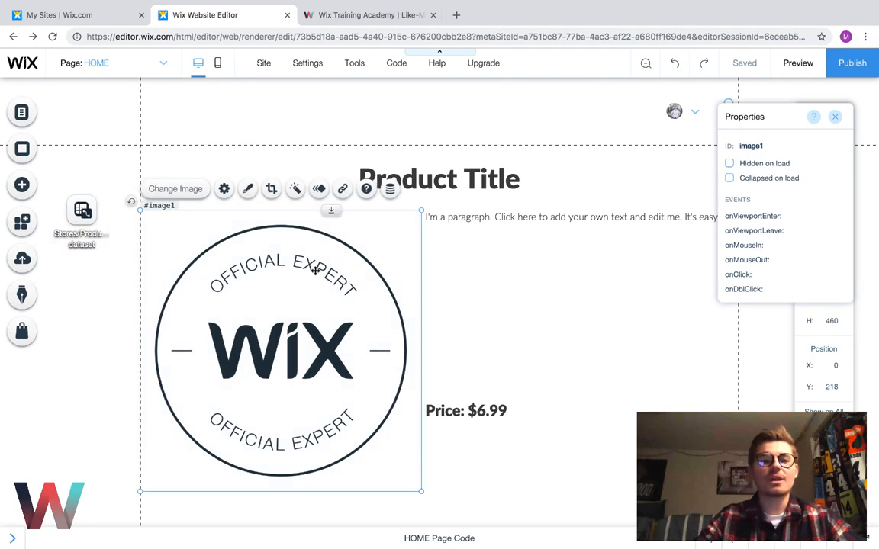
pyautogui.click(389, 190)
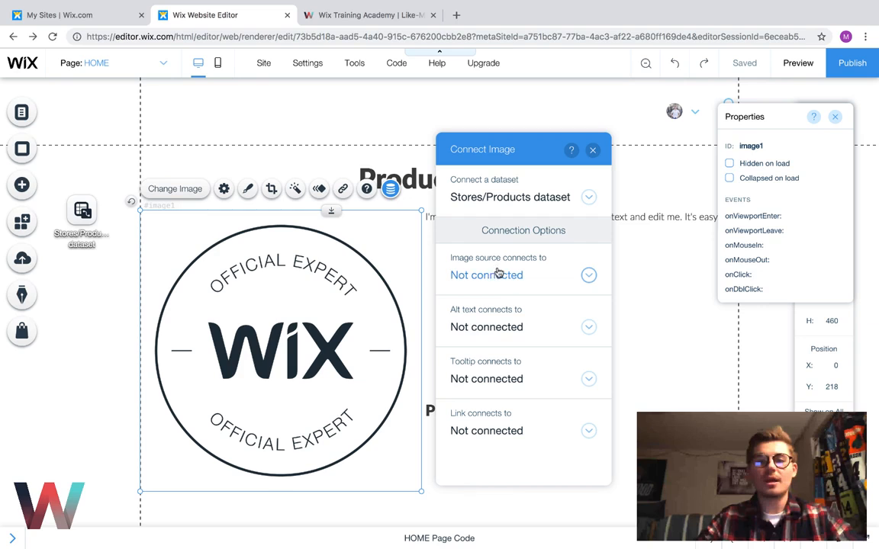
pyautogui.click(499, 276)
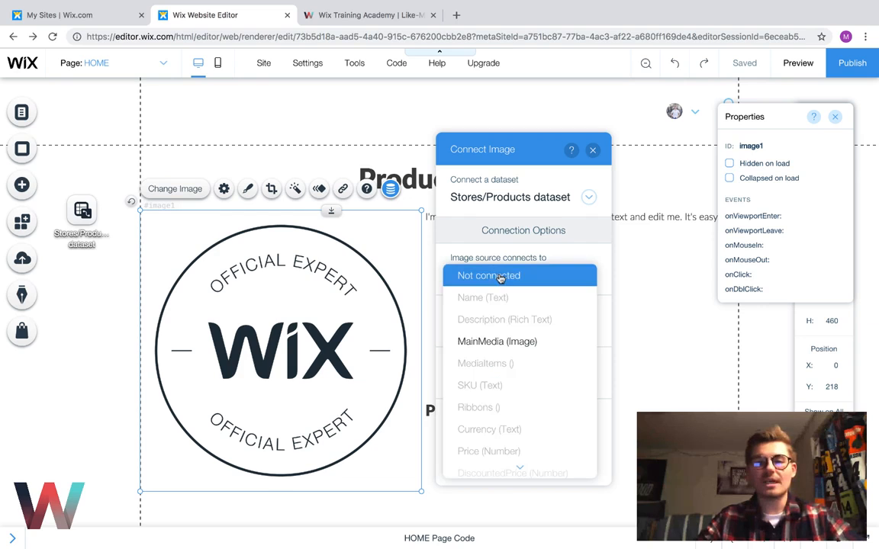
pyautogui.click(506, 342)
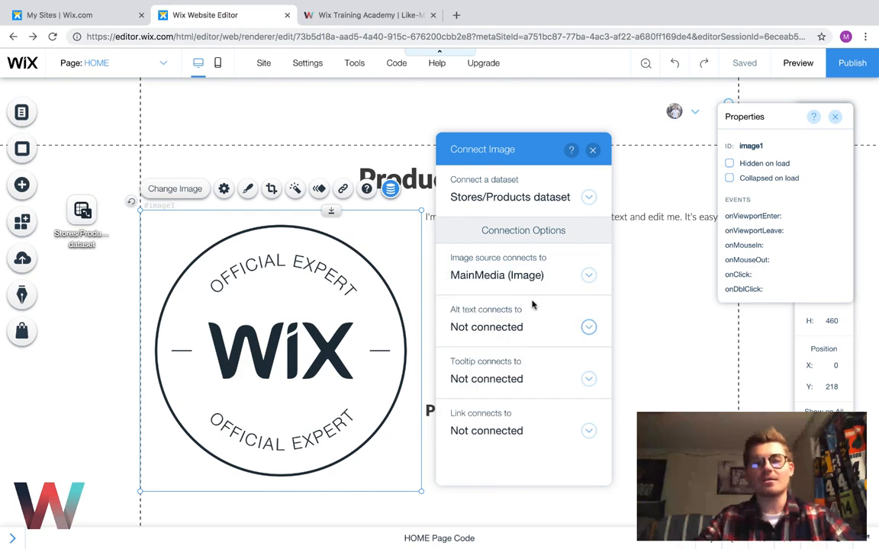
pyautogui.click(592, 151)
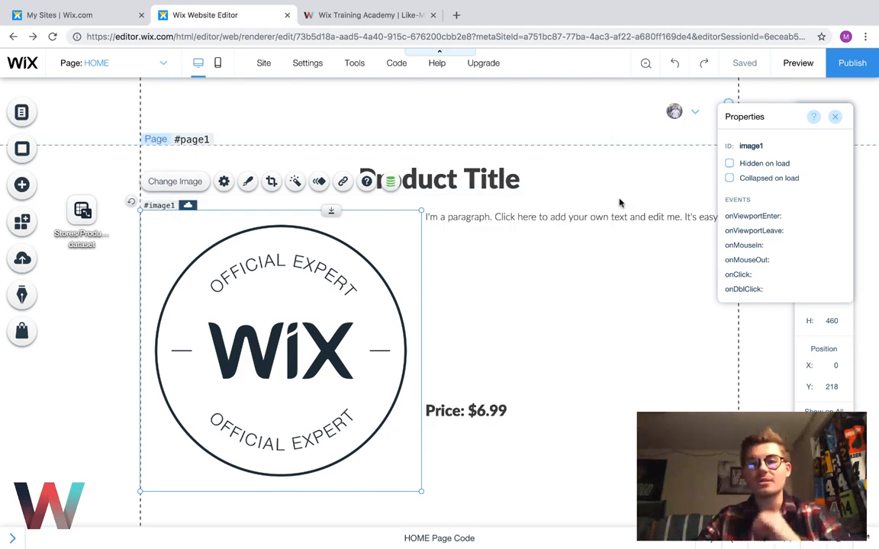
# - Connect the paragraph text beside the image to the dataset's Description (Rich Text) field
pyautogui.click(567, 256)
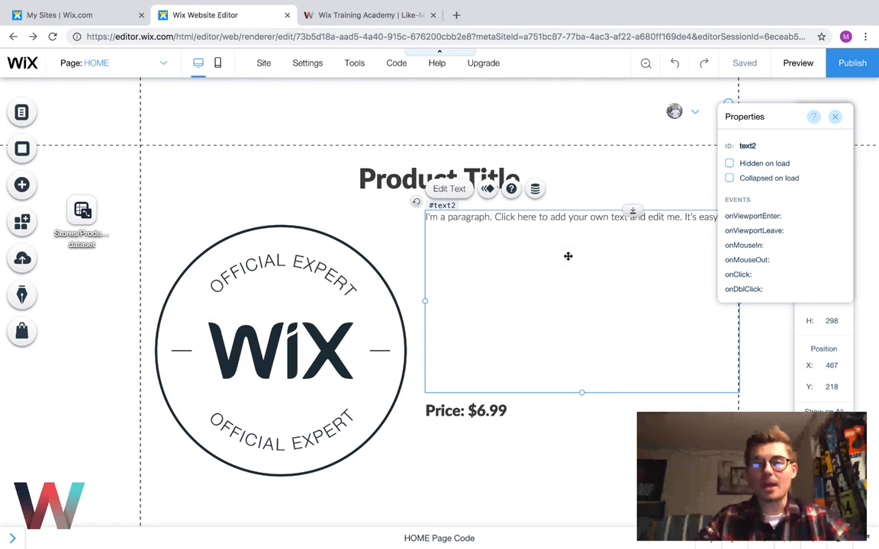
pyautogui.click(535, 189)
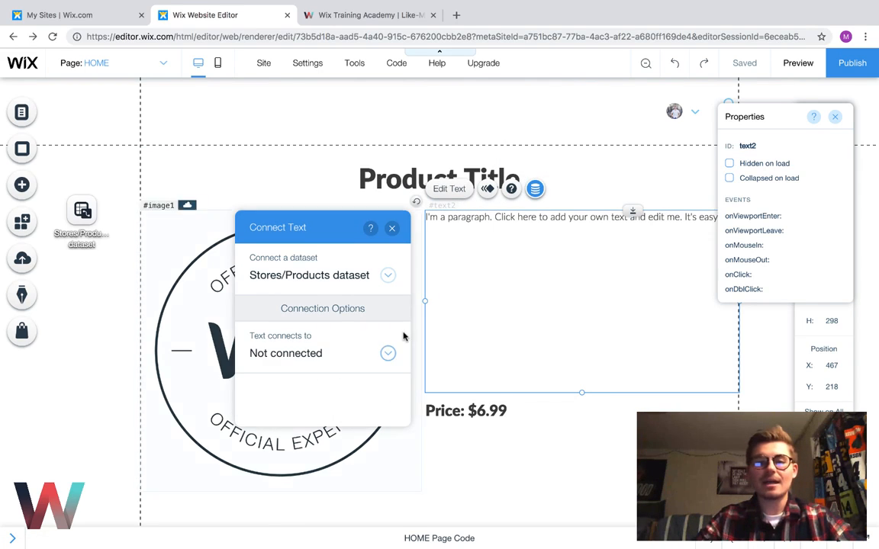
pyautogui.click(344, 349)
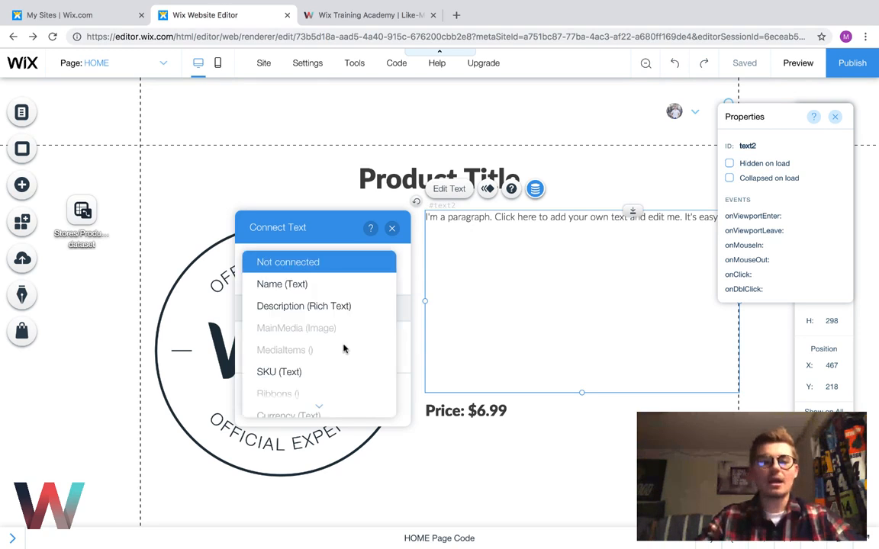
pyautogui.click(312, 306)
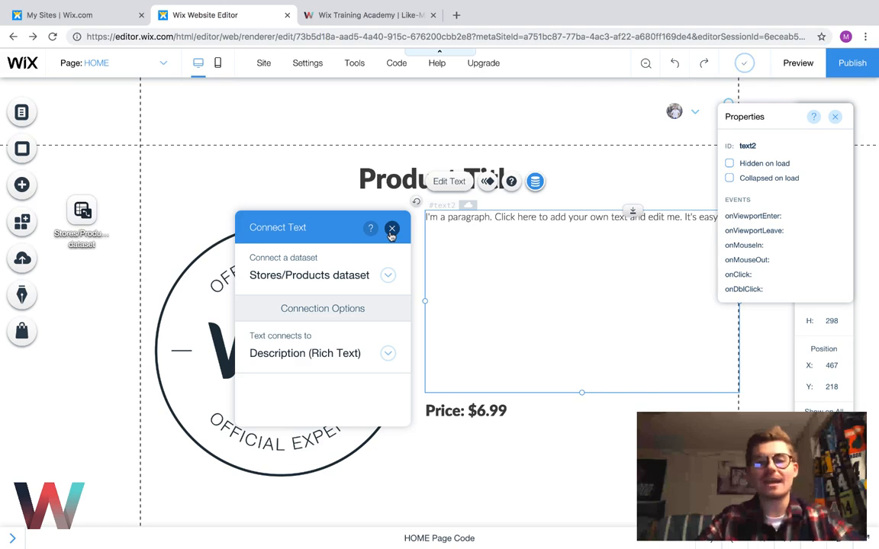
pyautogui.click(390, 231)
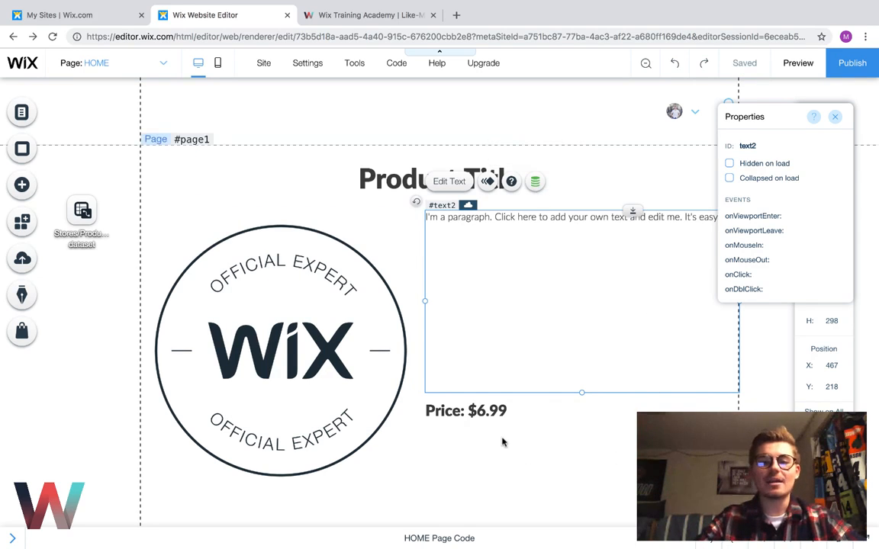
# - Connect the "Price: $6.99" text to the Price (Number) field of the Stores/Products dataset
pyautogui.click(473, 412)
pyautogui.click(538, 381)
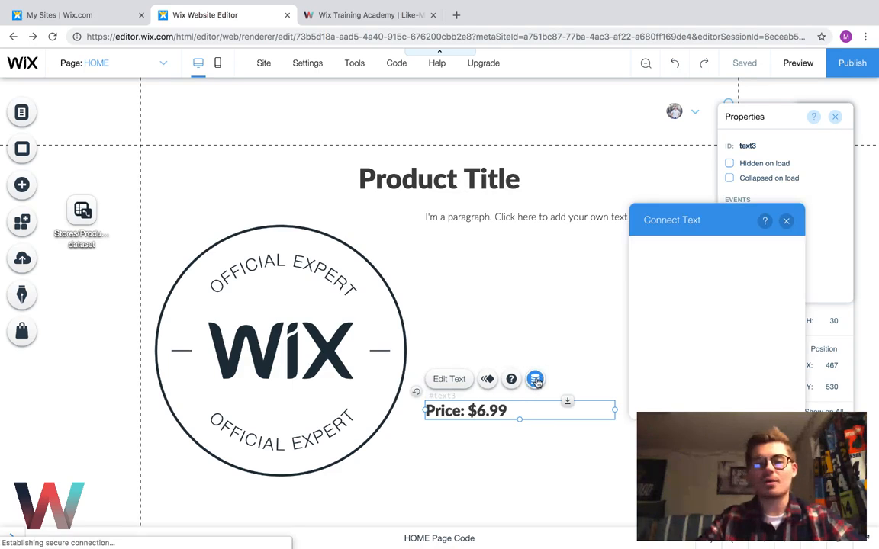
pyautogui.click(684, 348)
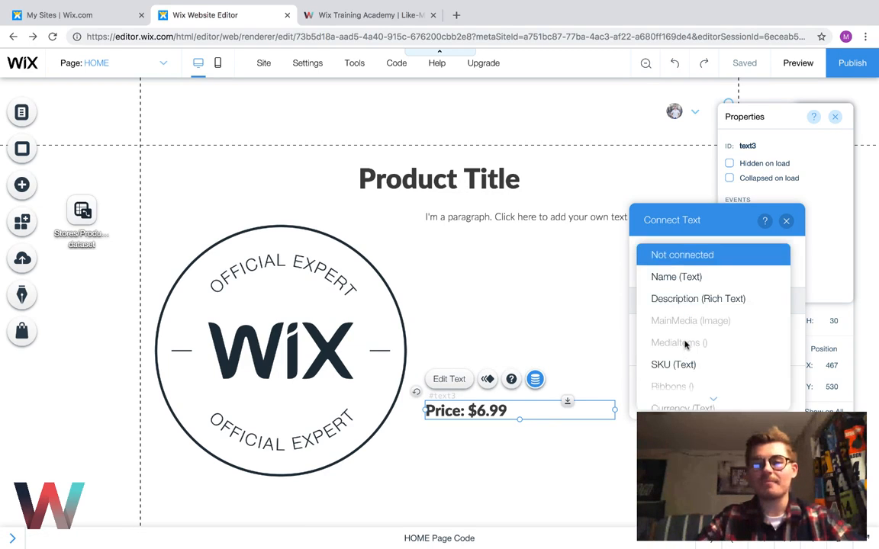
pyautogui.scroll(-3, 687, 351)
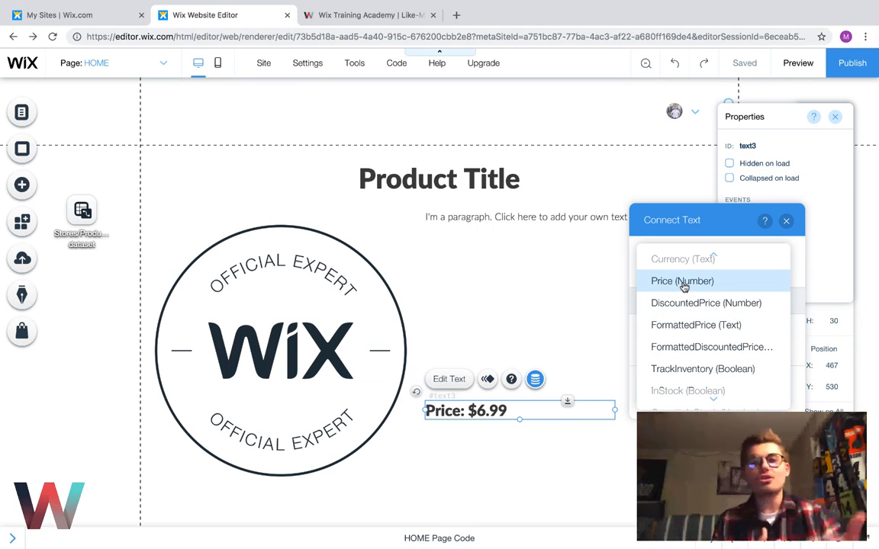
pyautogui.click(682, 282)
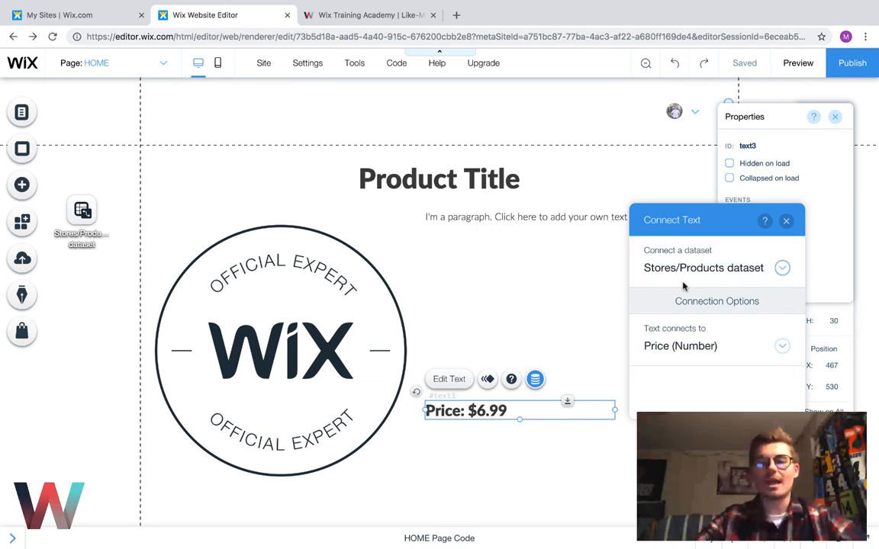
pyautogui.click(786, 220)
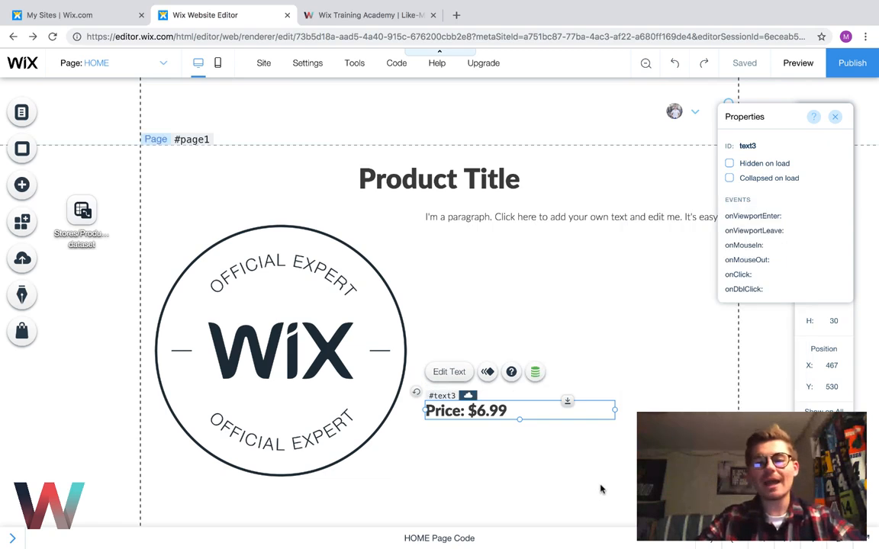
pyautogui.click(471, 450)
pyautogui.scroll(-1, 469, 448)
pyautogui.scroll(1, 469, 448)
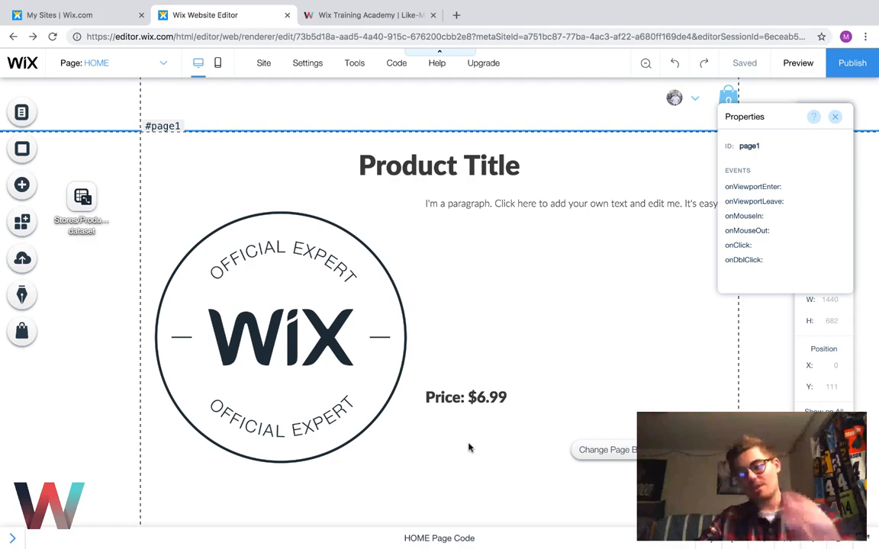
# - Open the Stores Products collection and examine the Description cells of Cool Product and the product beneath it
pyautogui.click(23, 538)
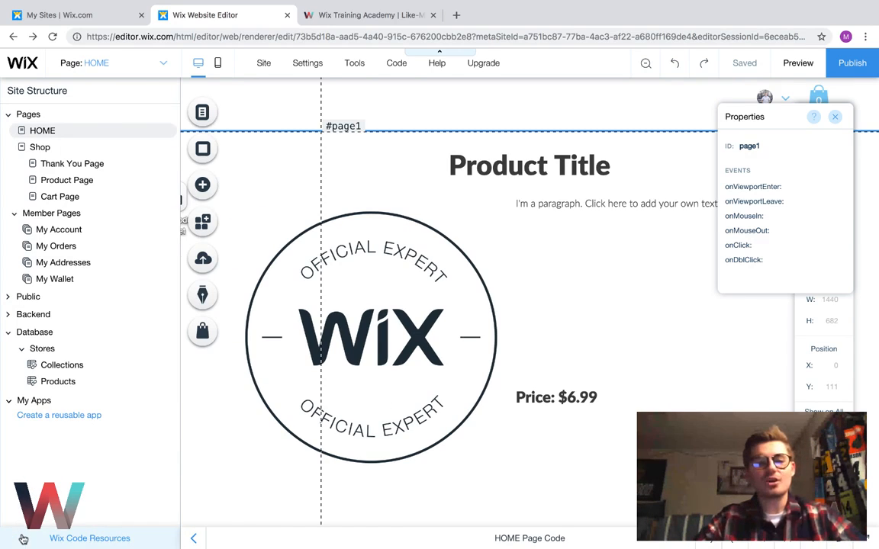
pyautogui.click(63, 382)
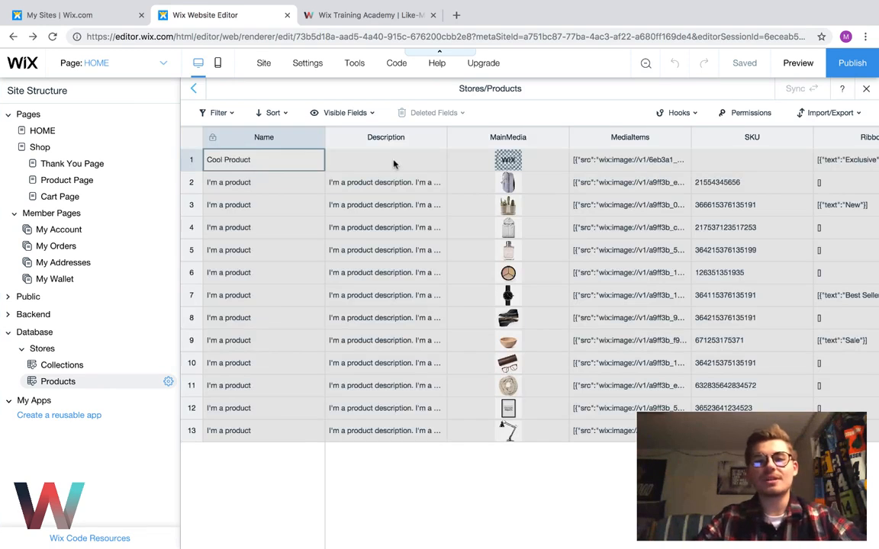
pyautogui.click(391, 165)
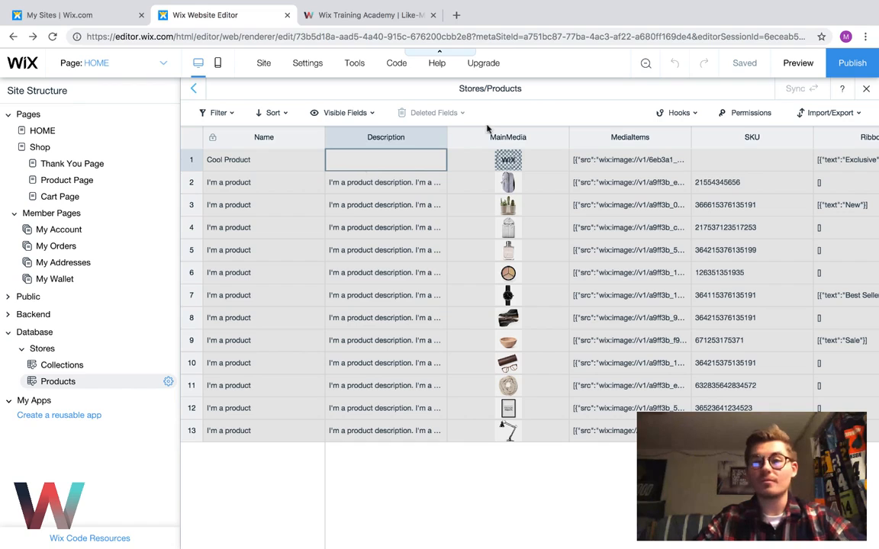
pyautogui.click(398, 186)
pyautogui.click(380, 163)
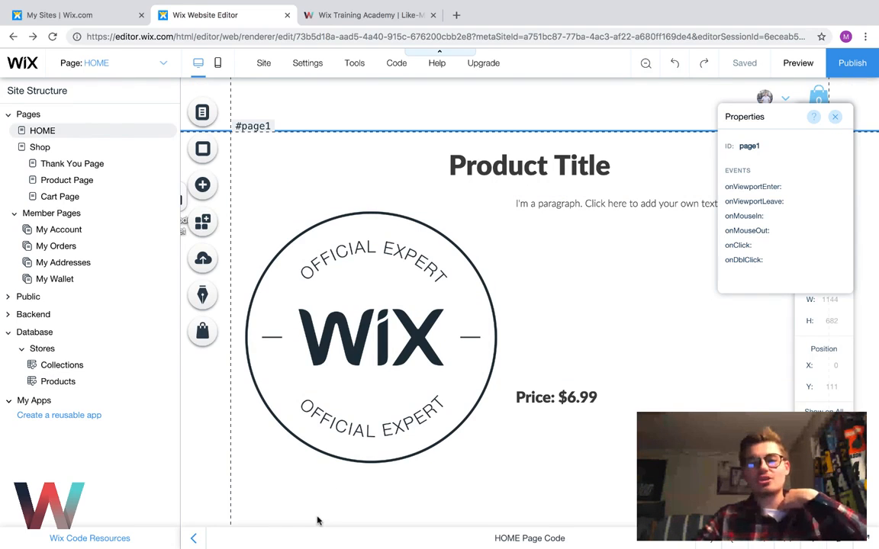
# - Hide the site structure and add an Add to Cart button below the price text, at about X 467, Y 586
pyautogui.click(194, 538)
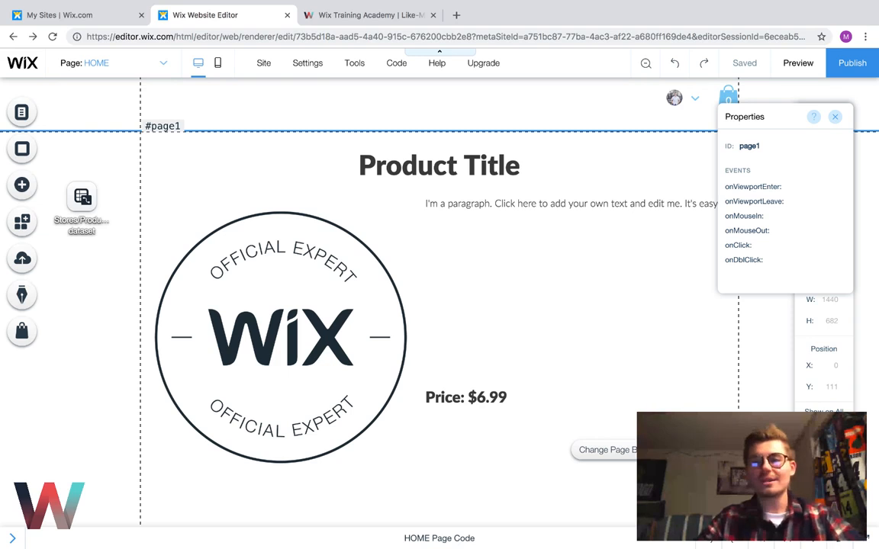
pyautogui.scroll(-2, 592, 454)
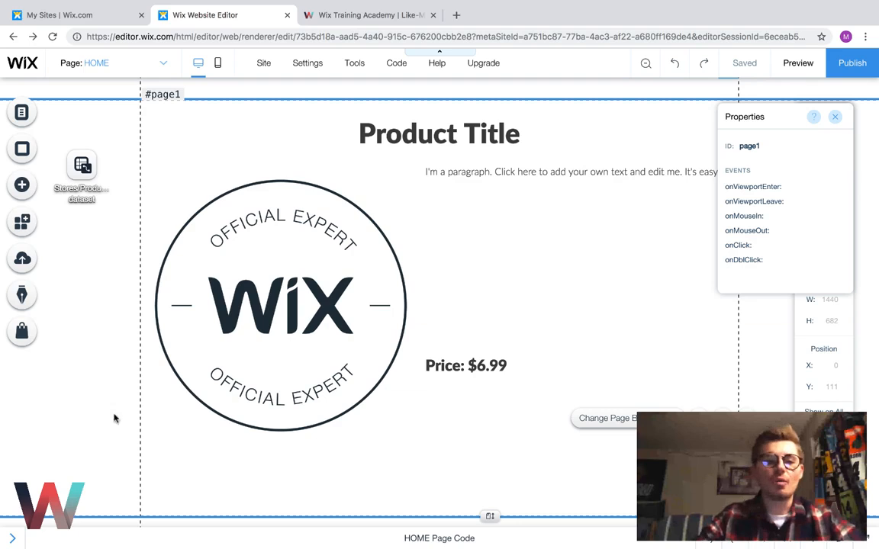
pyautogui.click(23, 333)
pyautogui.click(113, 156)
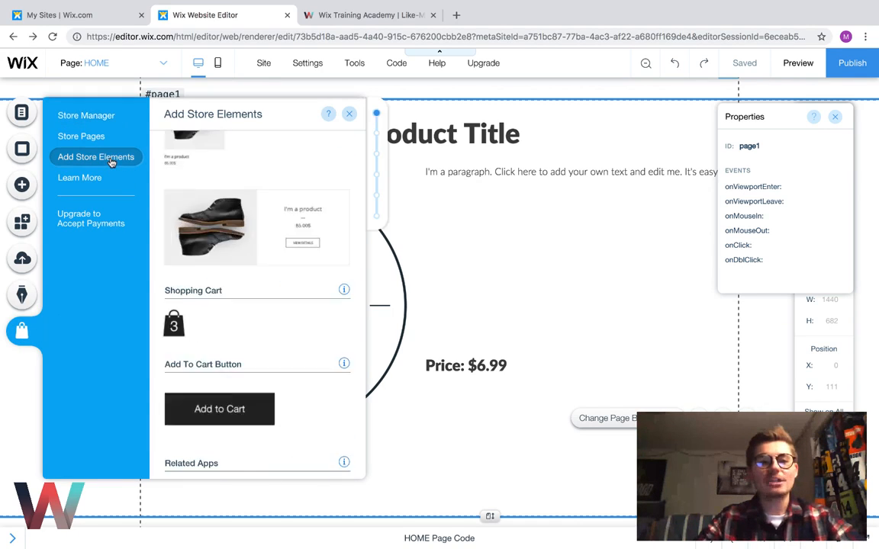
pyautogui.scroll(10, 208, 175)
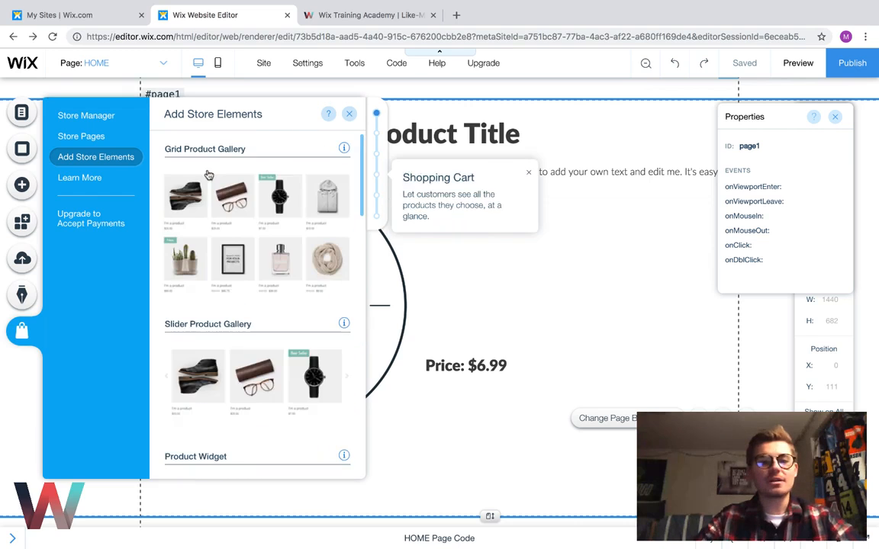
pyautogui.scroll(-2, 208, 175)
pyautogui.scroll(-10, 208, 175)
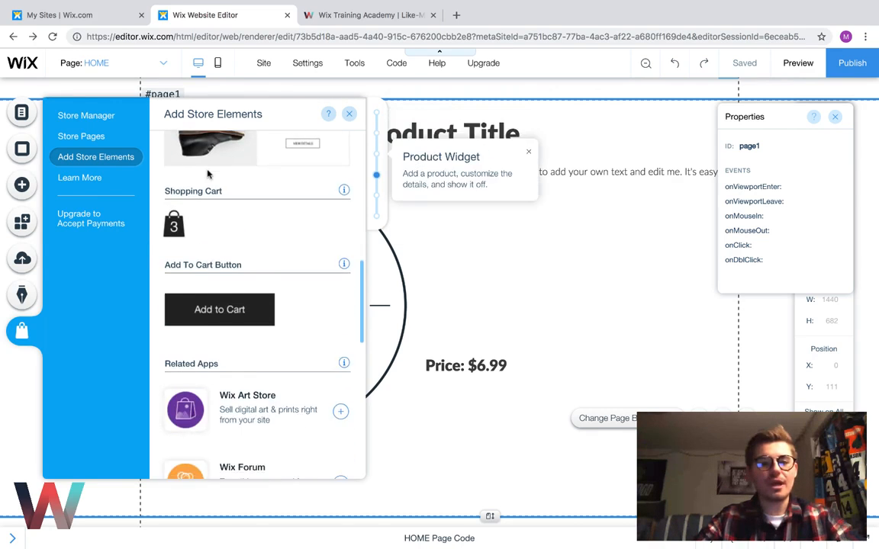
pyautogui.click(217, 290)
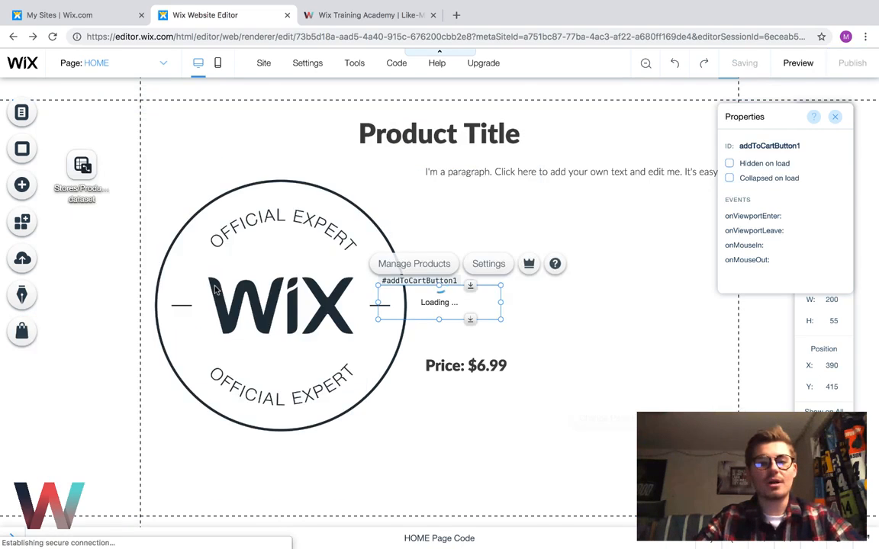
pyautogui.moveTo(415, 308); pyautogui.dragTo(482, 406)
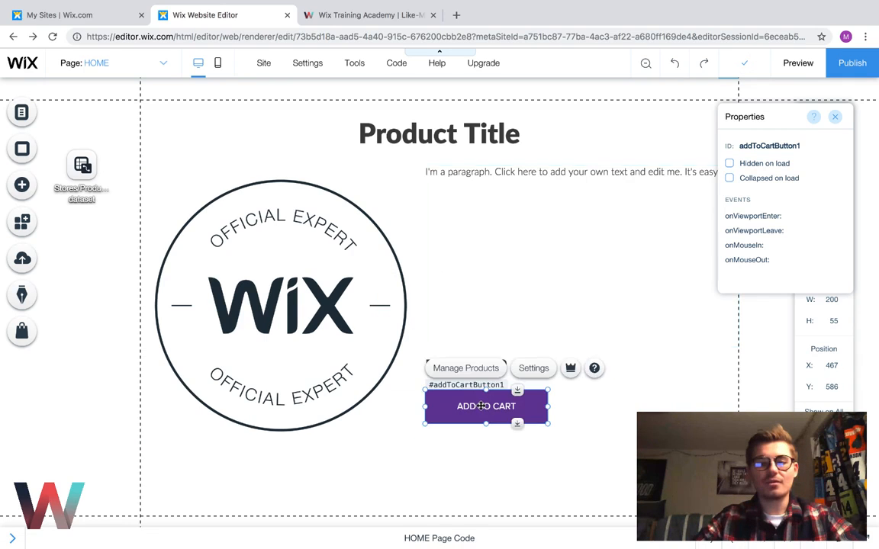
# - Set the Add to Cart button's fill color to the saved red, #E21C21
pyautogui.click(531, 374)
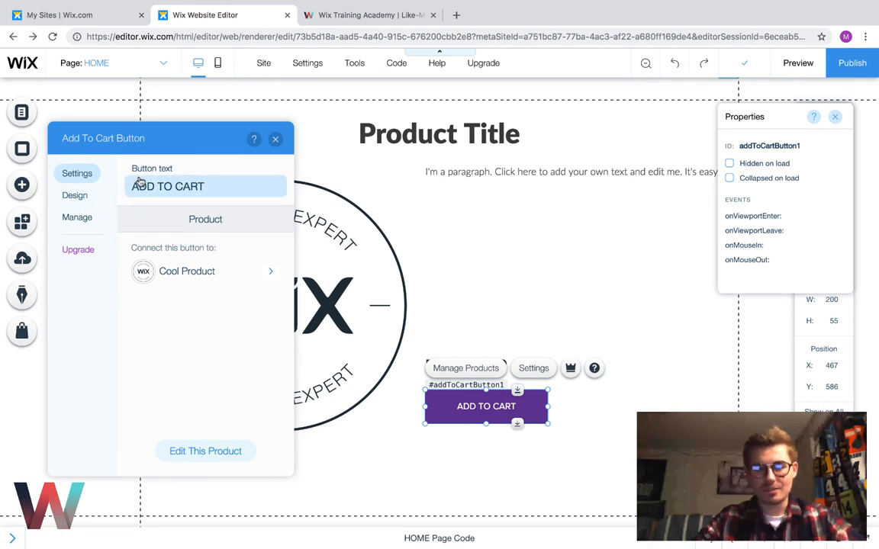
pyautogui.click(90, 194)
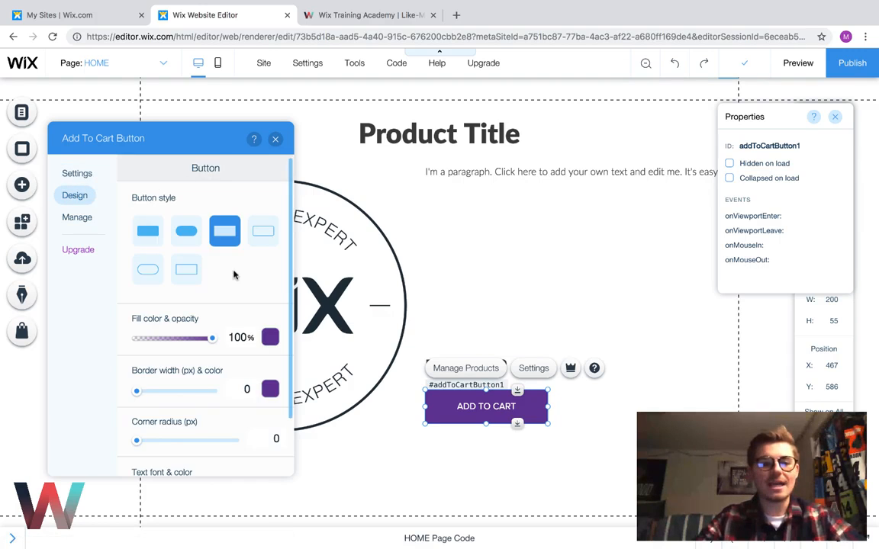
pyautogui.scroll(-1, 252, 290)
pyautogui.click(270, 306)
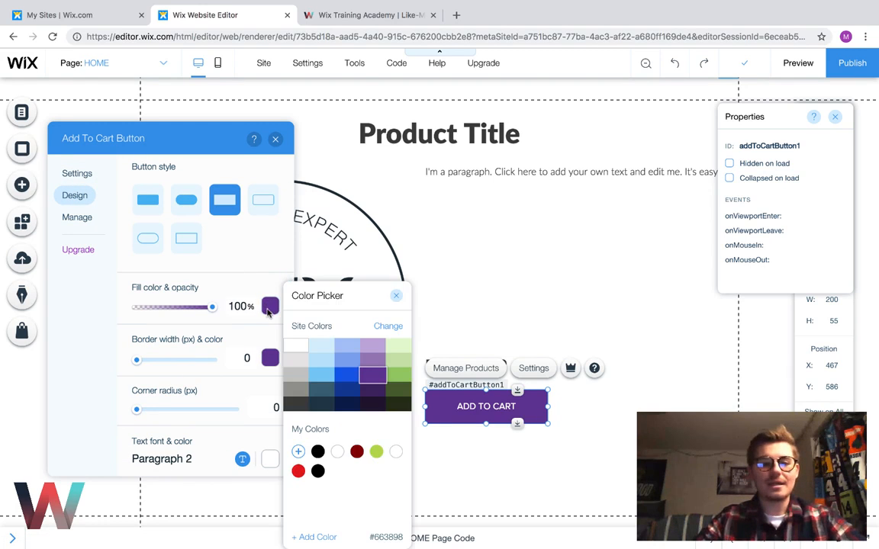
pyautogui.click(299, 471)
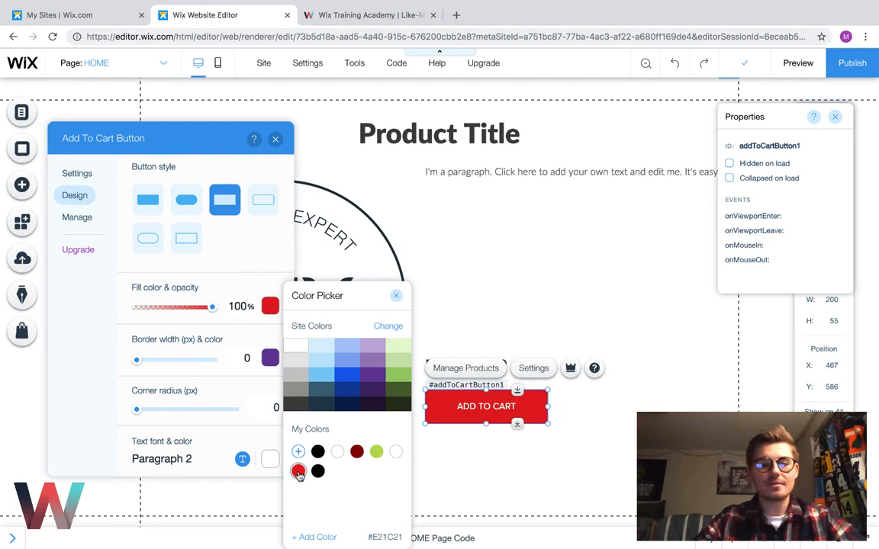
pyautogui.click(395, 296)
pyautogui.scroll(1, 149, 234)
# - Connect the Add to Cart button to Cool Product and close its settings
pyautogui.click(77, 174)
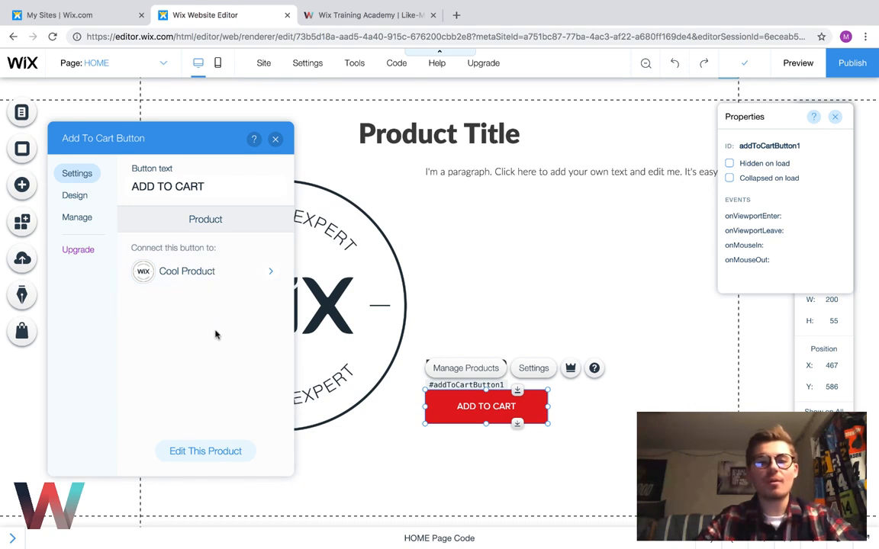
pyautogui.click(181, 272)
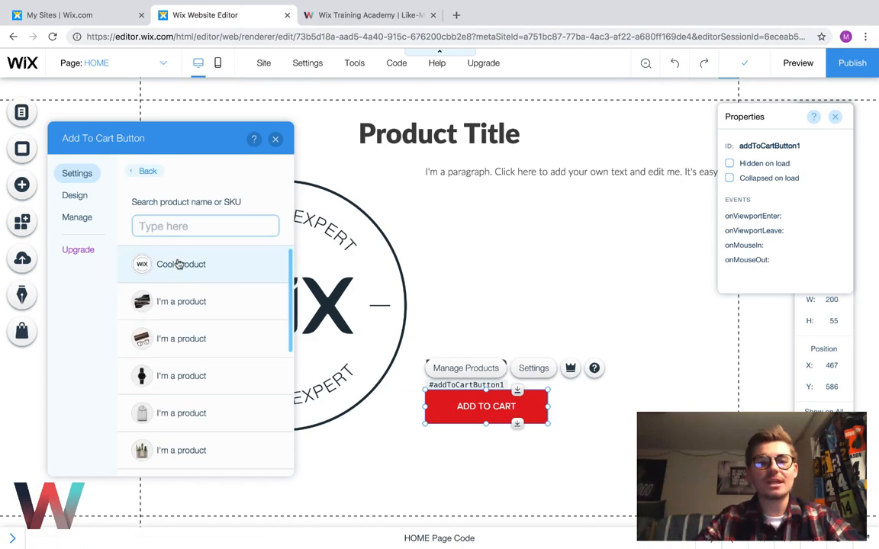
pyautogui.click(174, 268)
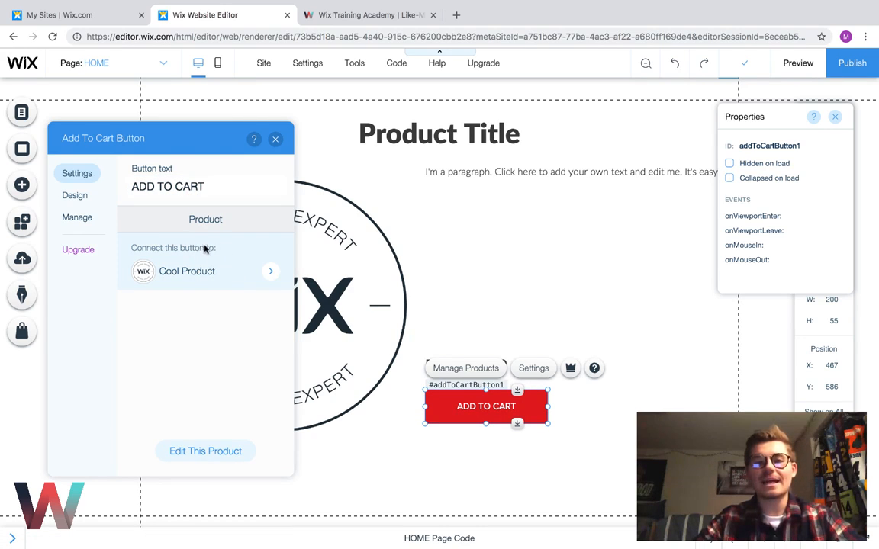
pyautogui.click(276, 140)
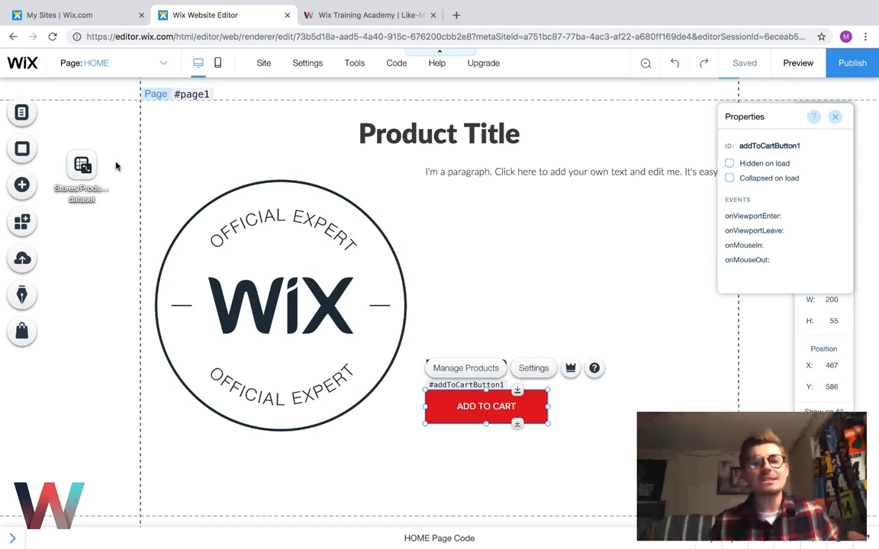
# - Preview the HOME page and check the product title, image, price and Add to Cart button
pyautogui.click(810, 70)
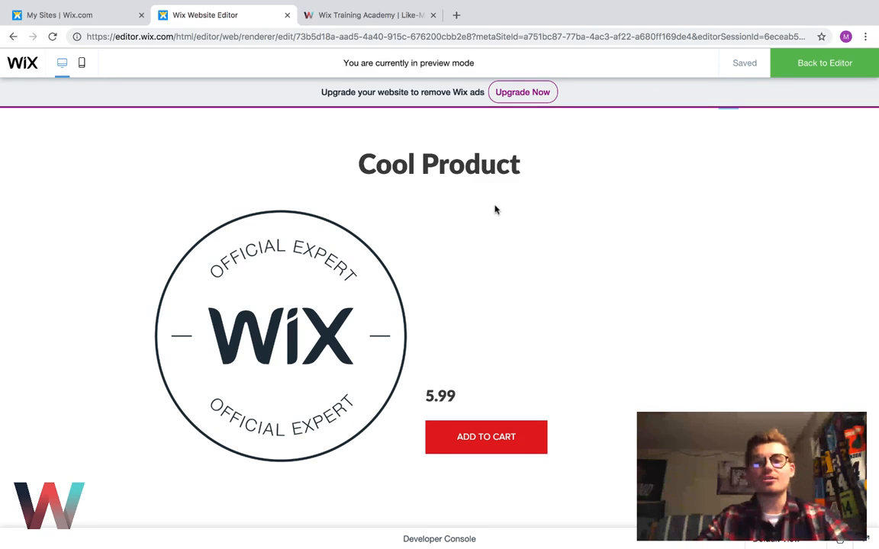
pyautogui.scroll(-2, 300, 340)
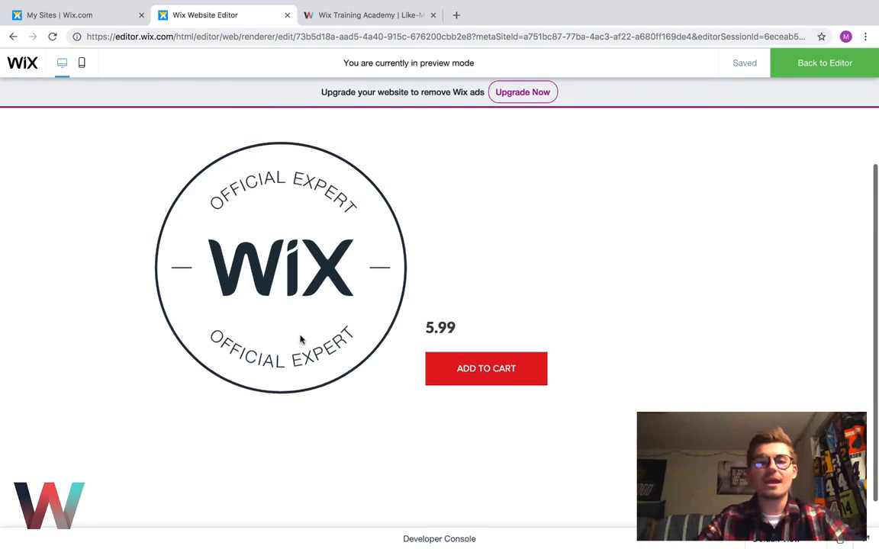
pyautogui.scroll(1, 300, 339)
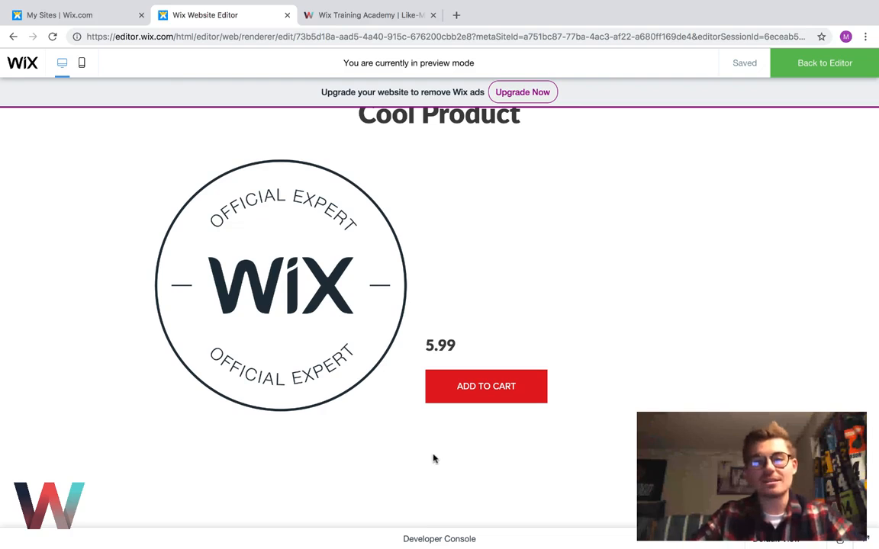
pyautogui.scroll(1, 488, 449)
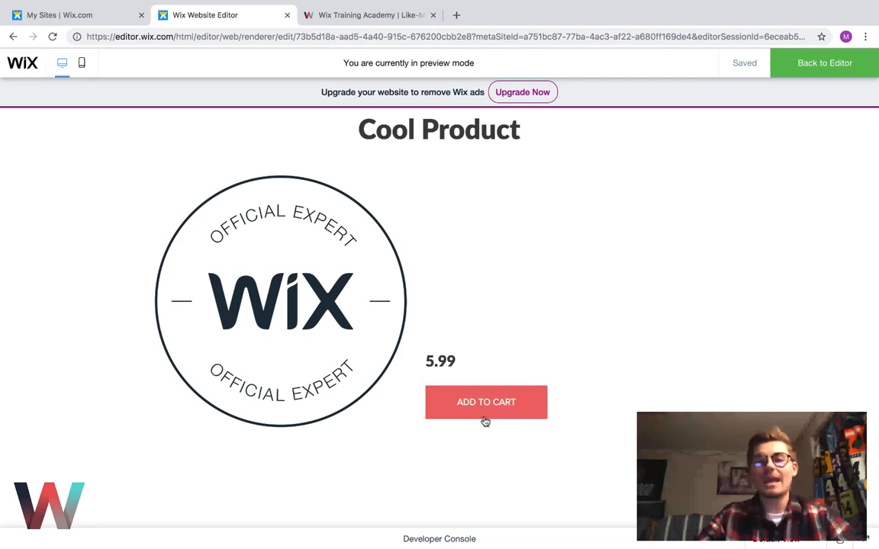
# - Add Cool Product to the cart in the preview with color Black and a first name for the written-name option
pyautogui.click(485, 416)
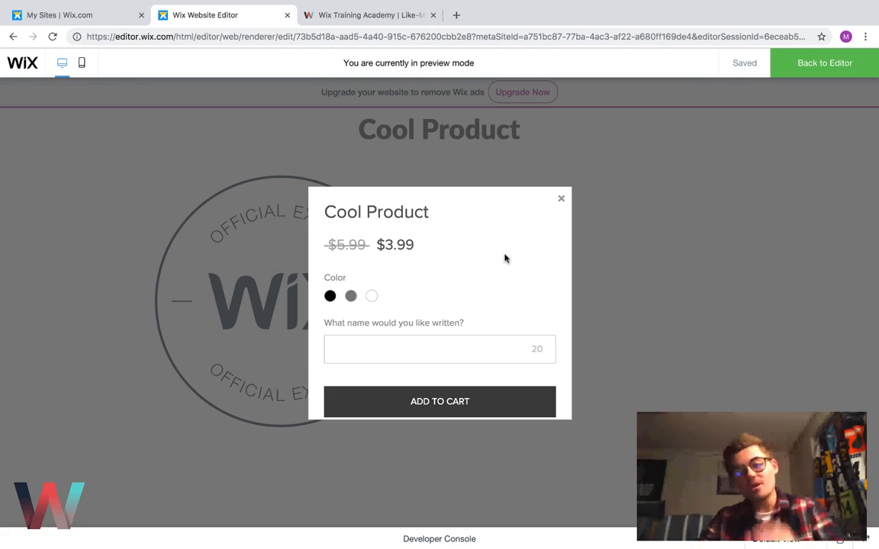
pyautogui.click(330, 297)
pyautogui.write('Michael')
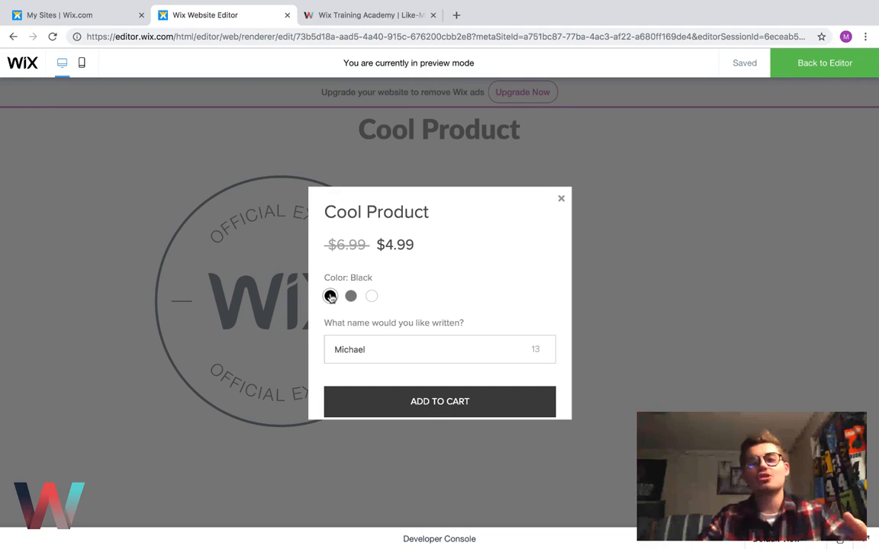
pyautogui.click(446, 403)
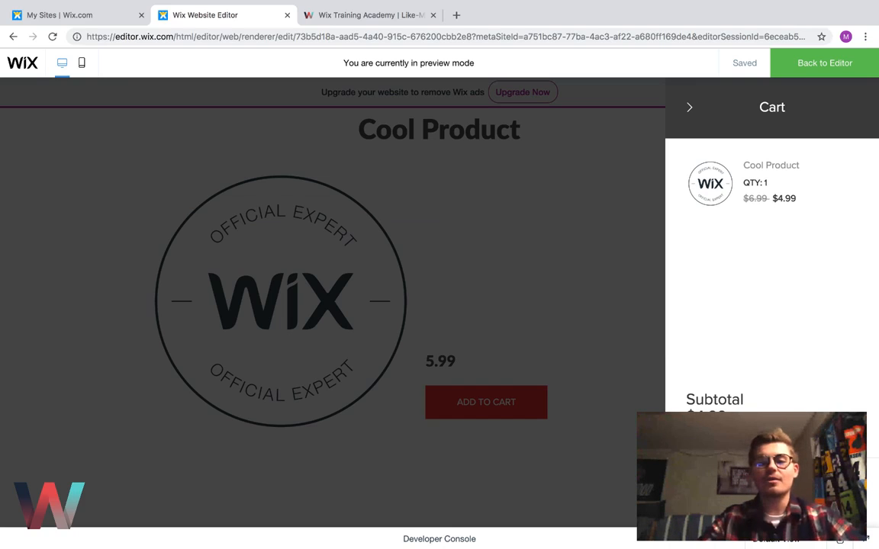
# - View the full cart page and review the Cool Product entry with its options and order summary
pyautogui.click(772, 493)
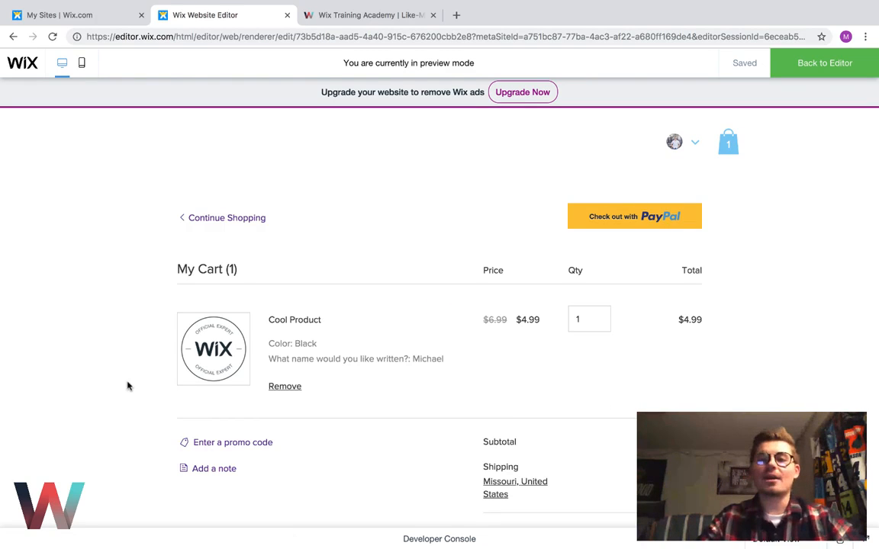
pyautogui.scroll(-3, 128, 387)
pyautogui.scroll(3, 128, 384)
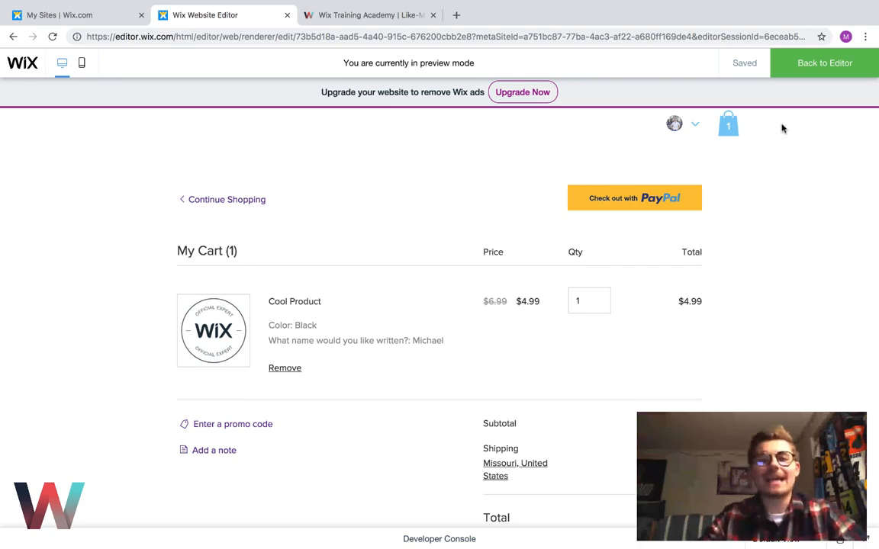
# - Return to the editor and examine the site's store pages, dynamic pages and the collections in the Stores database
pyautogui.click(814, 70)
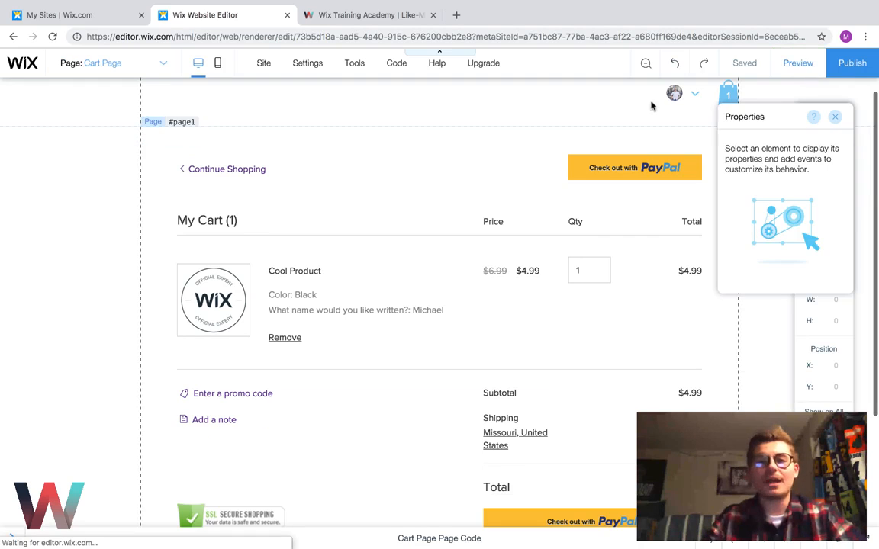
pyautogui.click(104, 65)
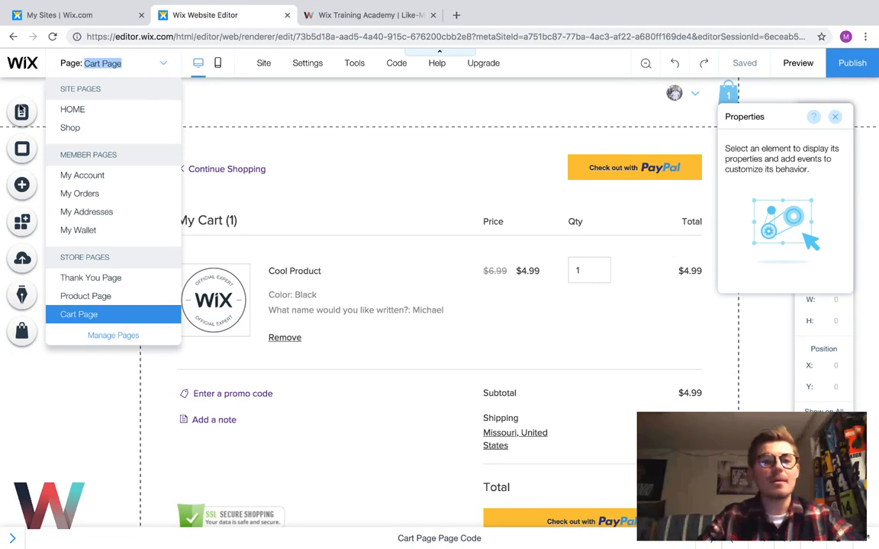
pyautogui.click(21, 114)
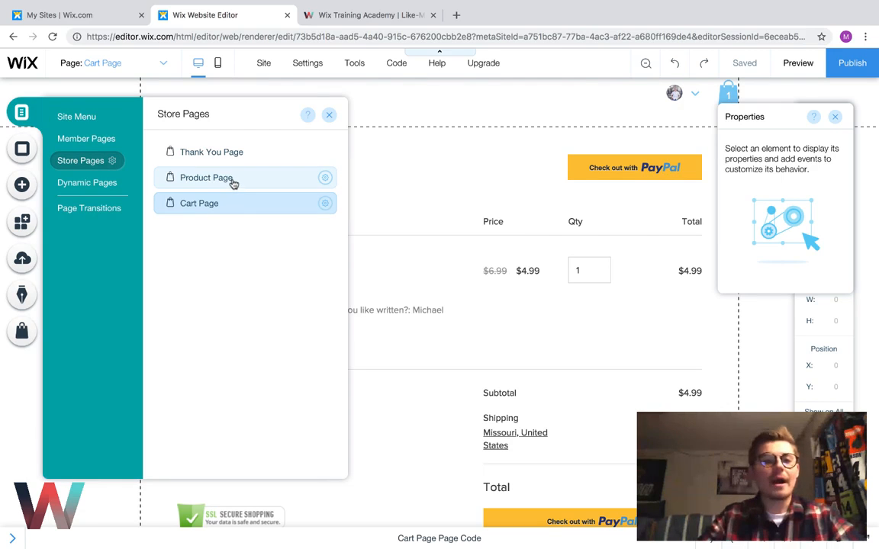
pyautogui.click(111, 183)
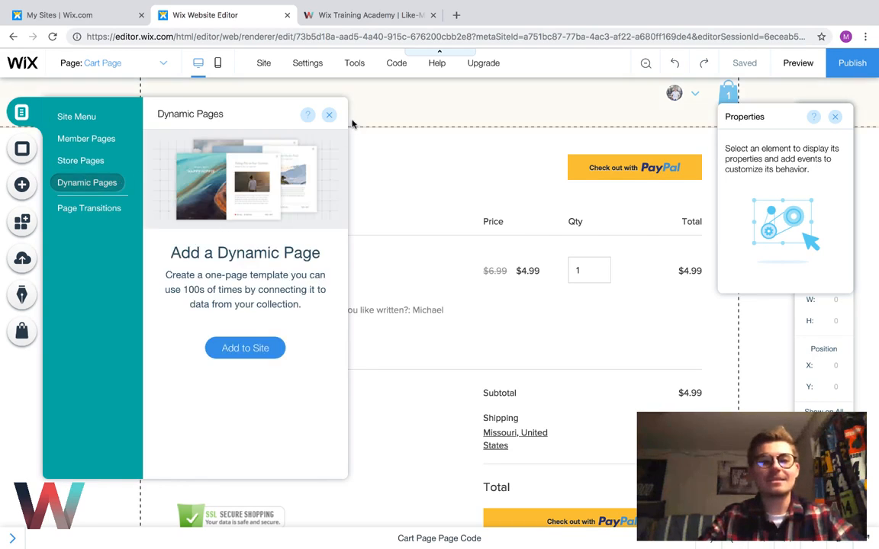
pyautogui.click(328, 115)
pyautogui.click(15, 540)
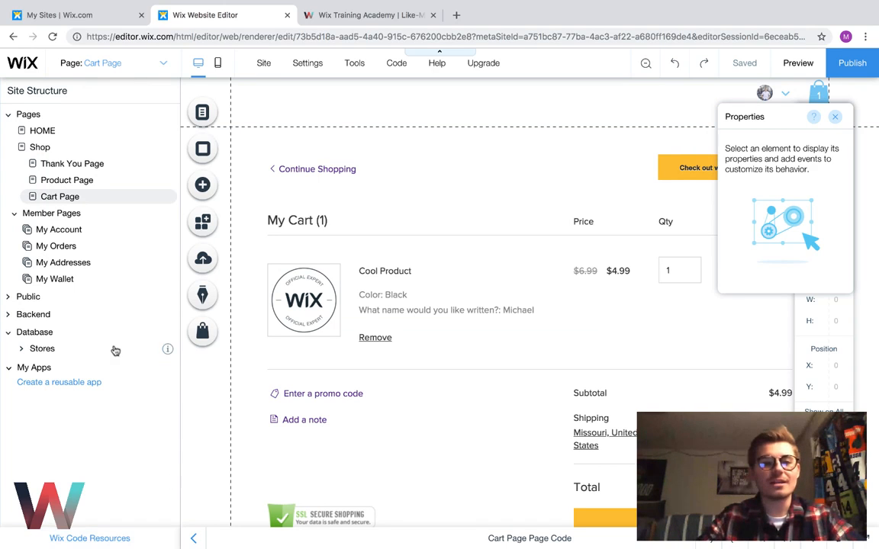
pyautogui.click(49, 350)
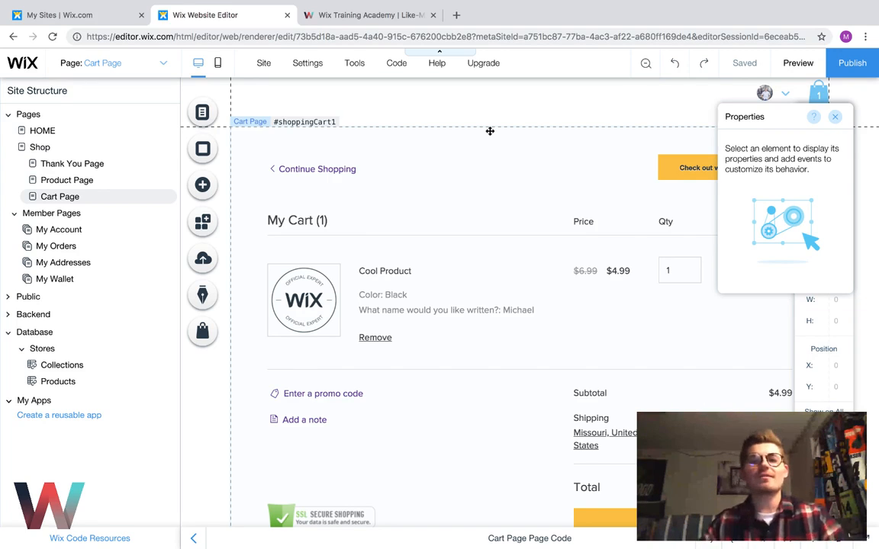
# - Switch to the Wix Training Academy website and take the browser window out of full screen
pyautogui.click(363, 15)
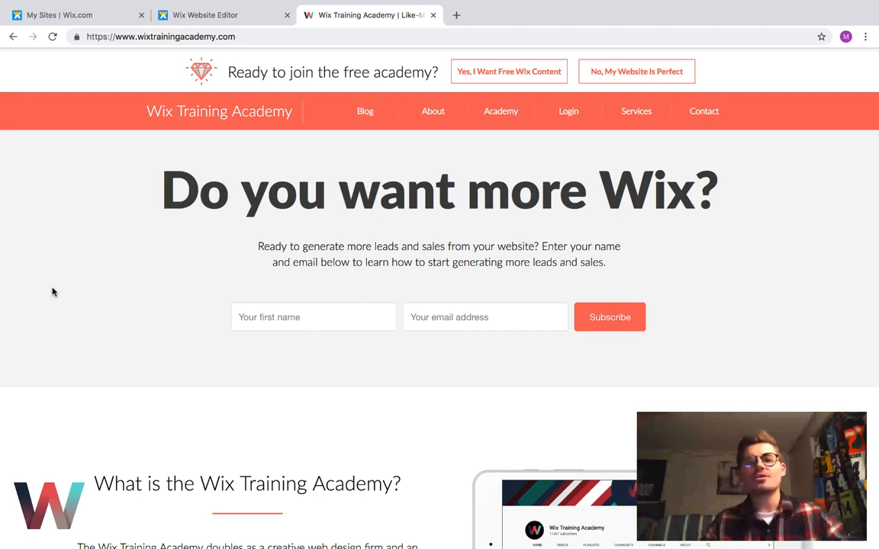
pyautogui.moveTo(30, 4)
pyautogui.click(35, 20)
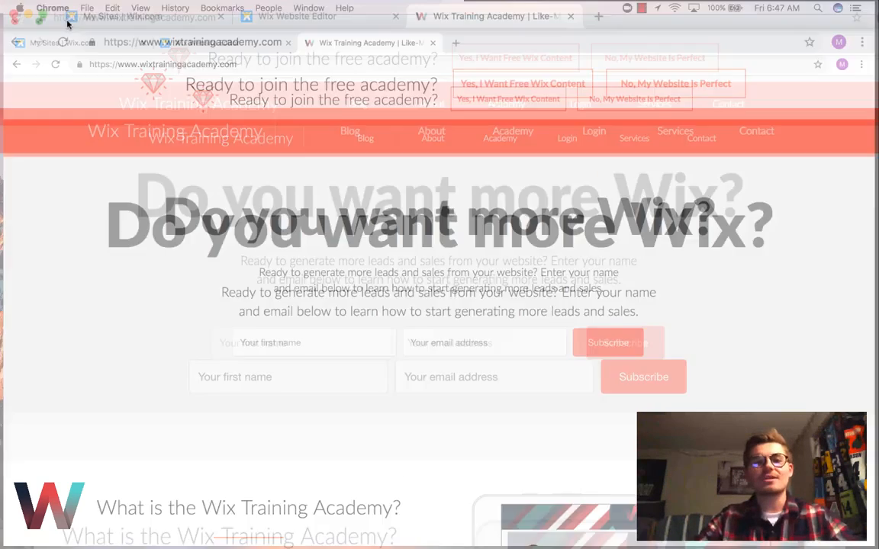